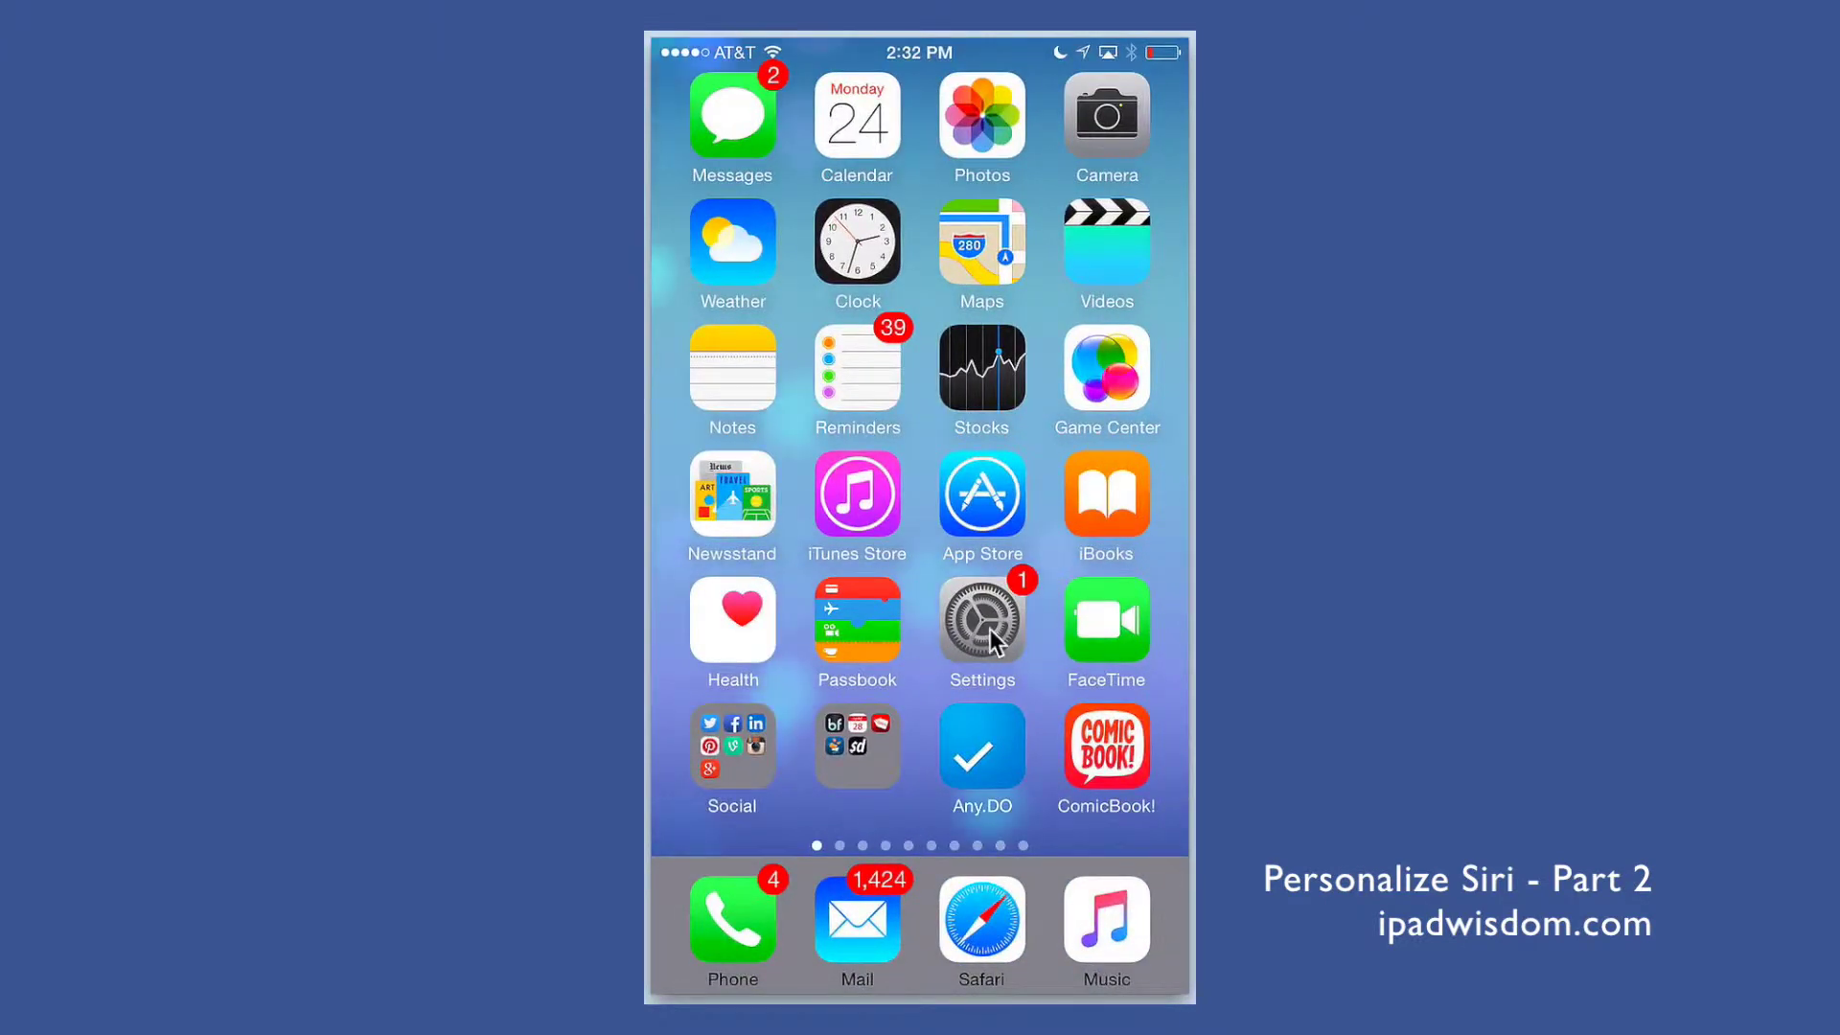
Step: Open Settings to the Siri page and confirm My Info is the user's demo contact
{"action": "left_click", "coordinate": [988, 624]}
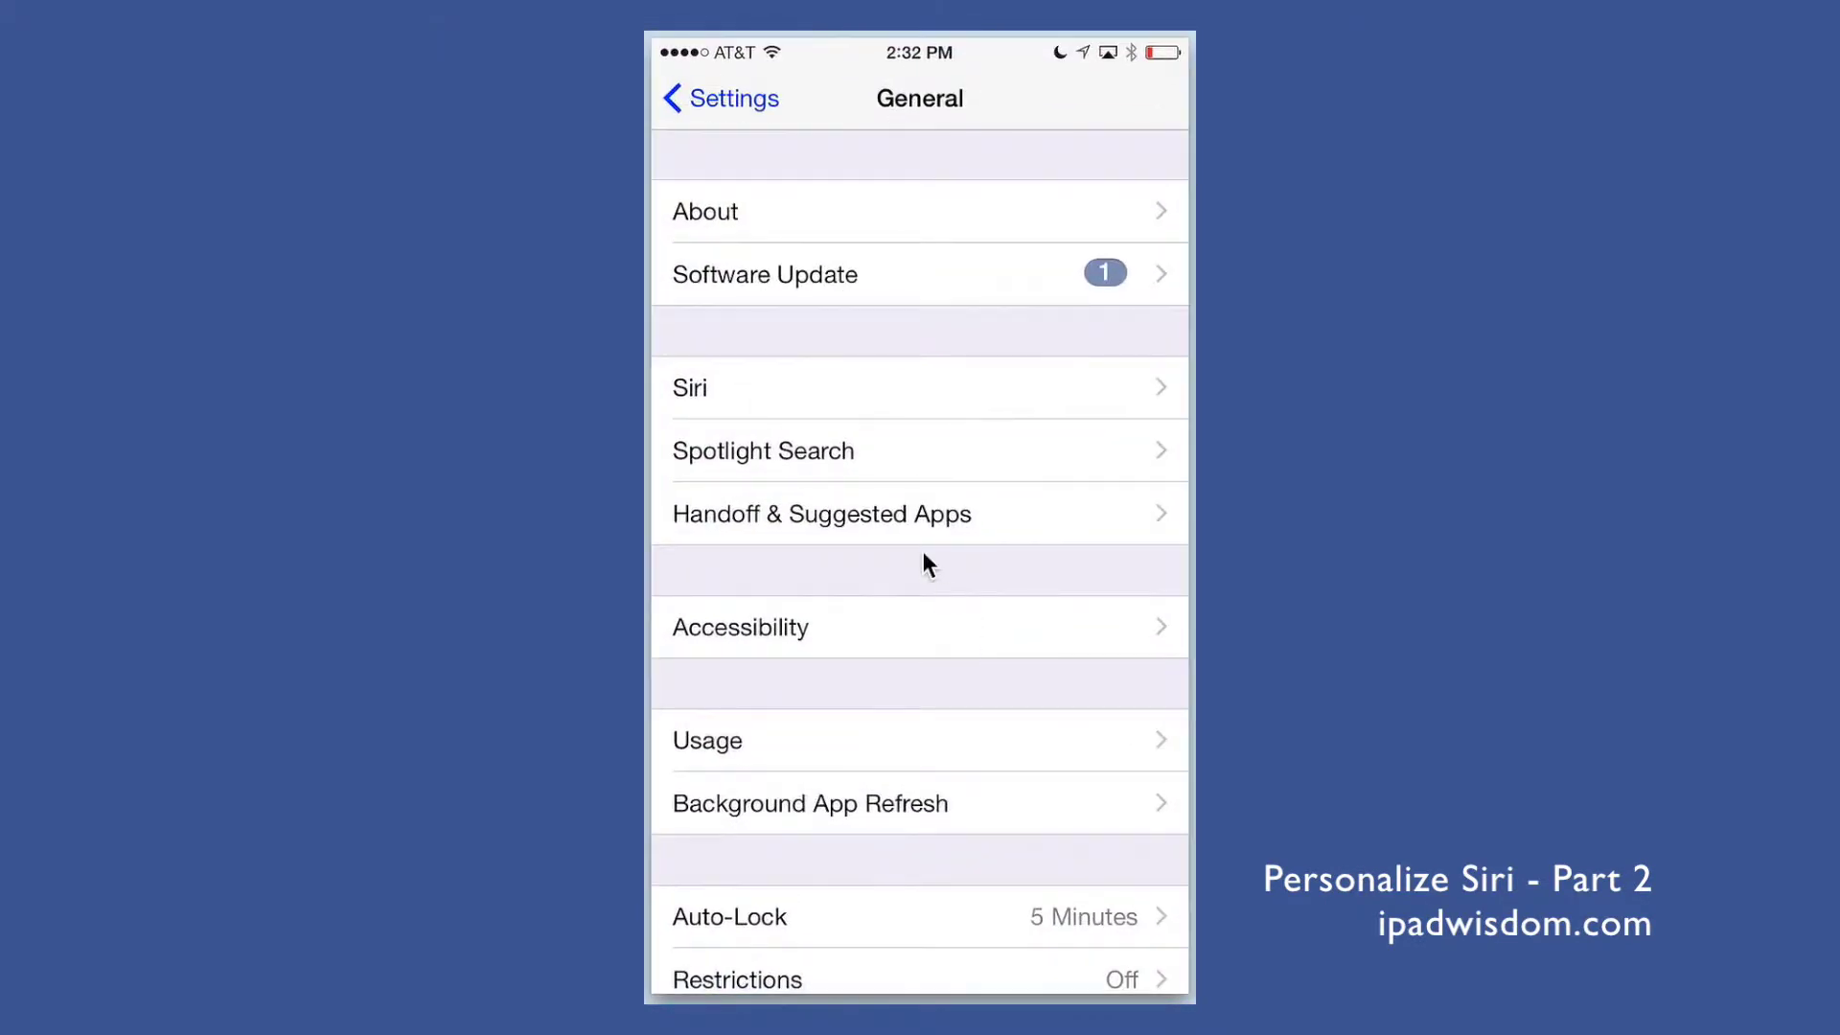
{"action": "left_click", "coordinate": [808, 413]}
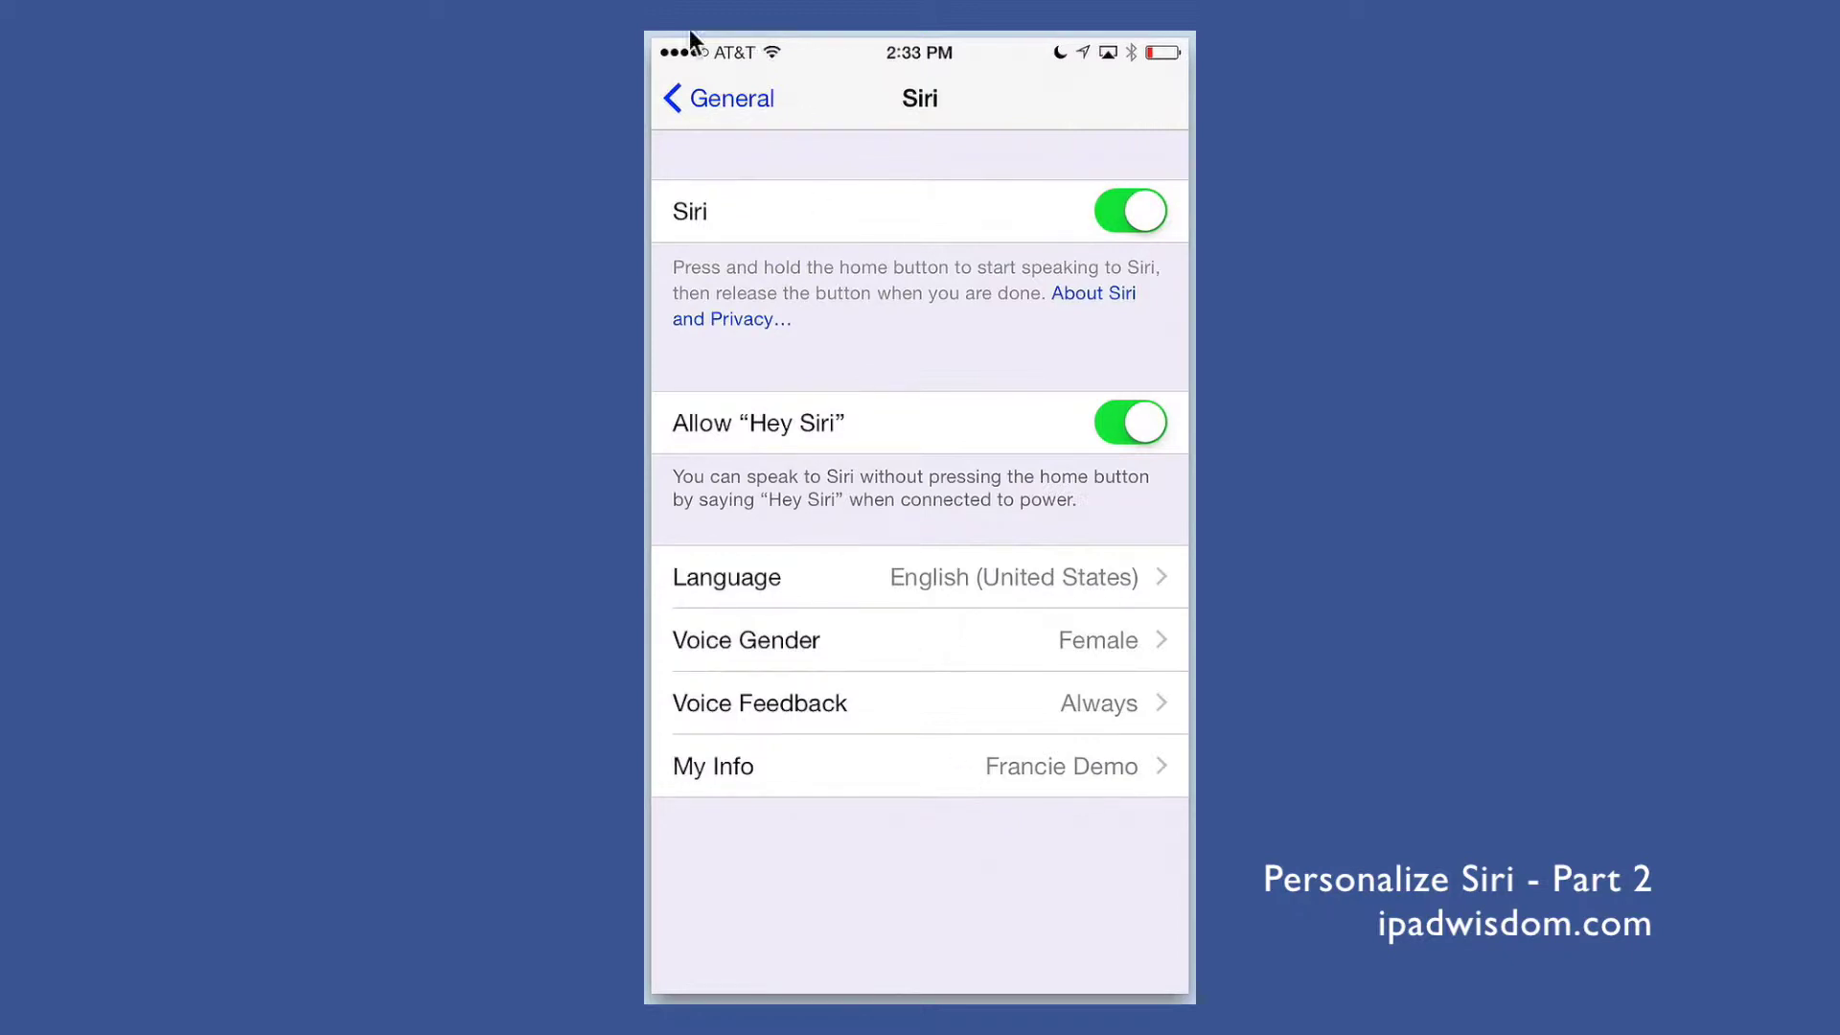
Step: Back out to the main Settings list, switch to the Phone app's contacts, and start a new contact
{"action": "left_click", "coordinate": [698, 100]}
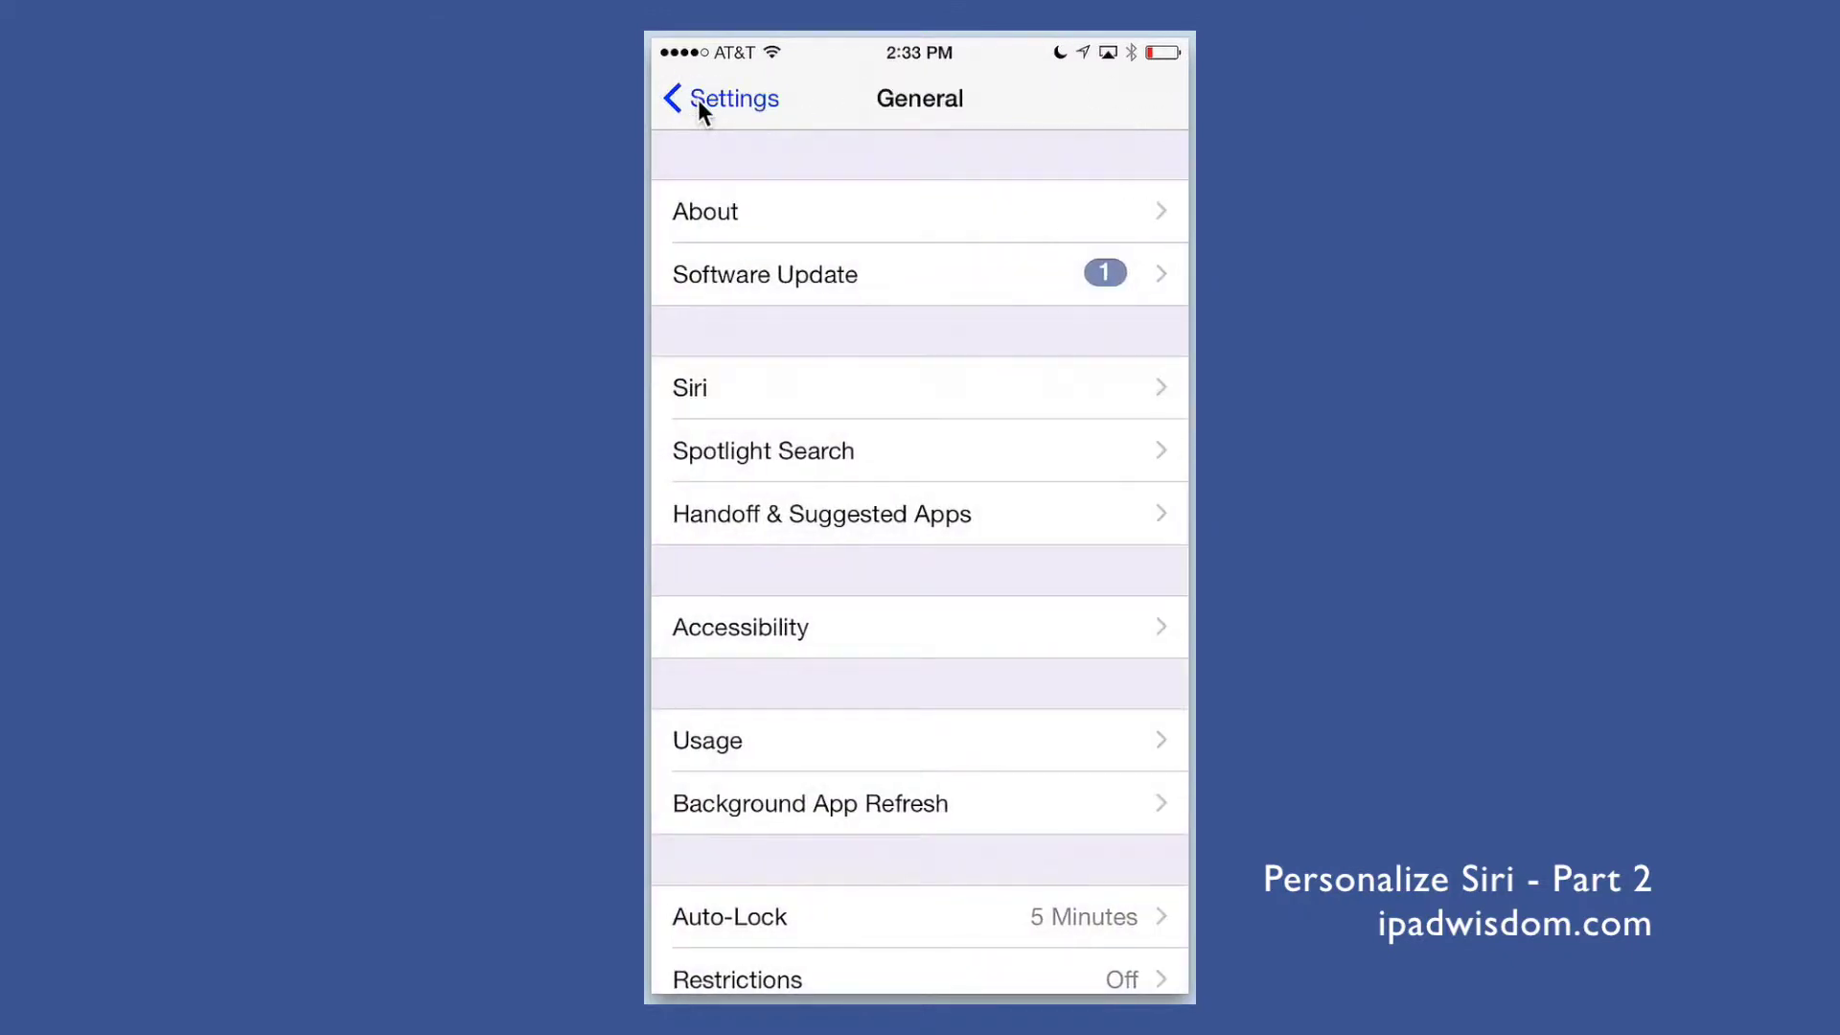
{"action": "left_click", "coordinate": [697, 100]}
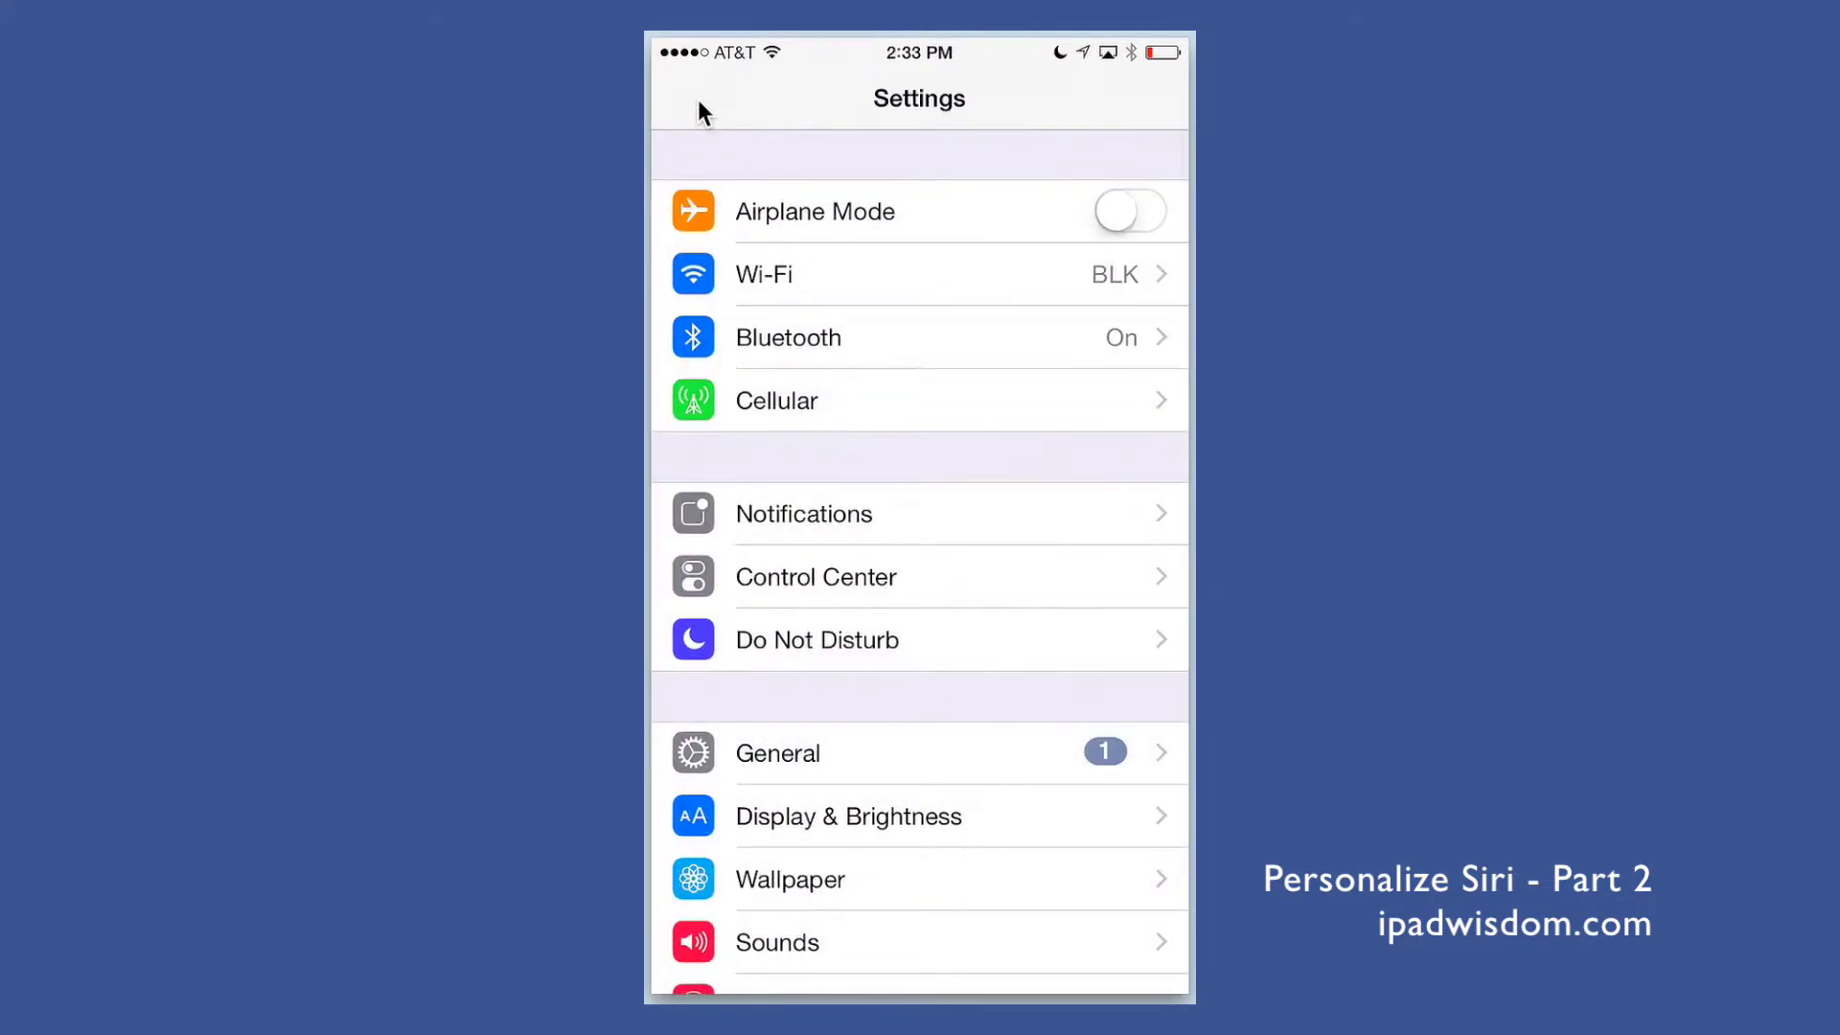
{"action": "key", "text": "super+shift+h"}
{"action": "key", "text": "super+shift+h"}
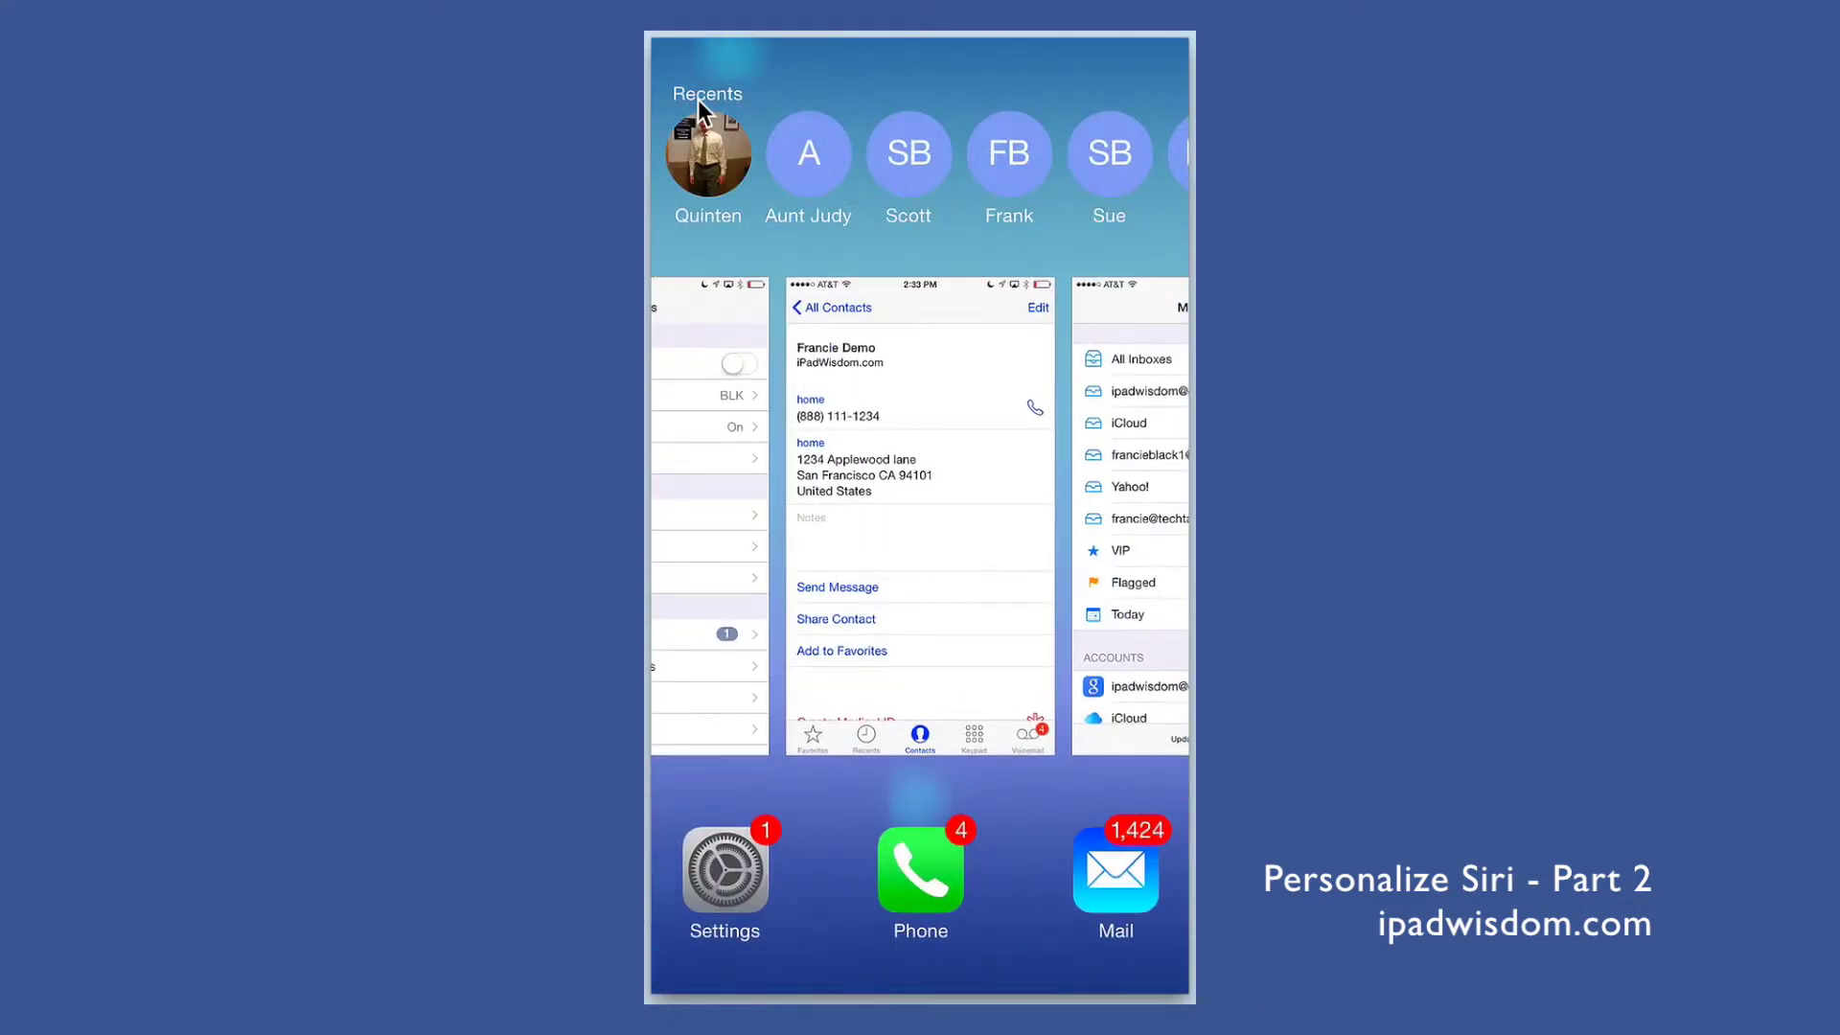
{"action": "key", "text": "super+shift+h"}
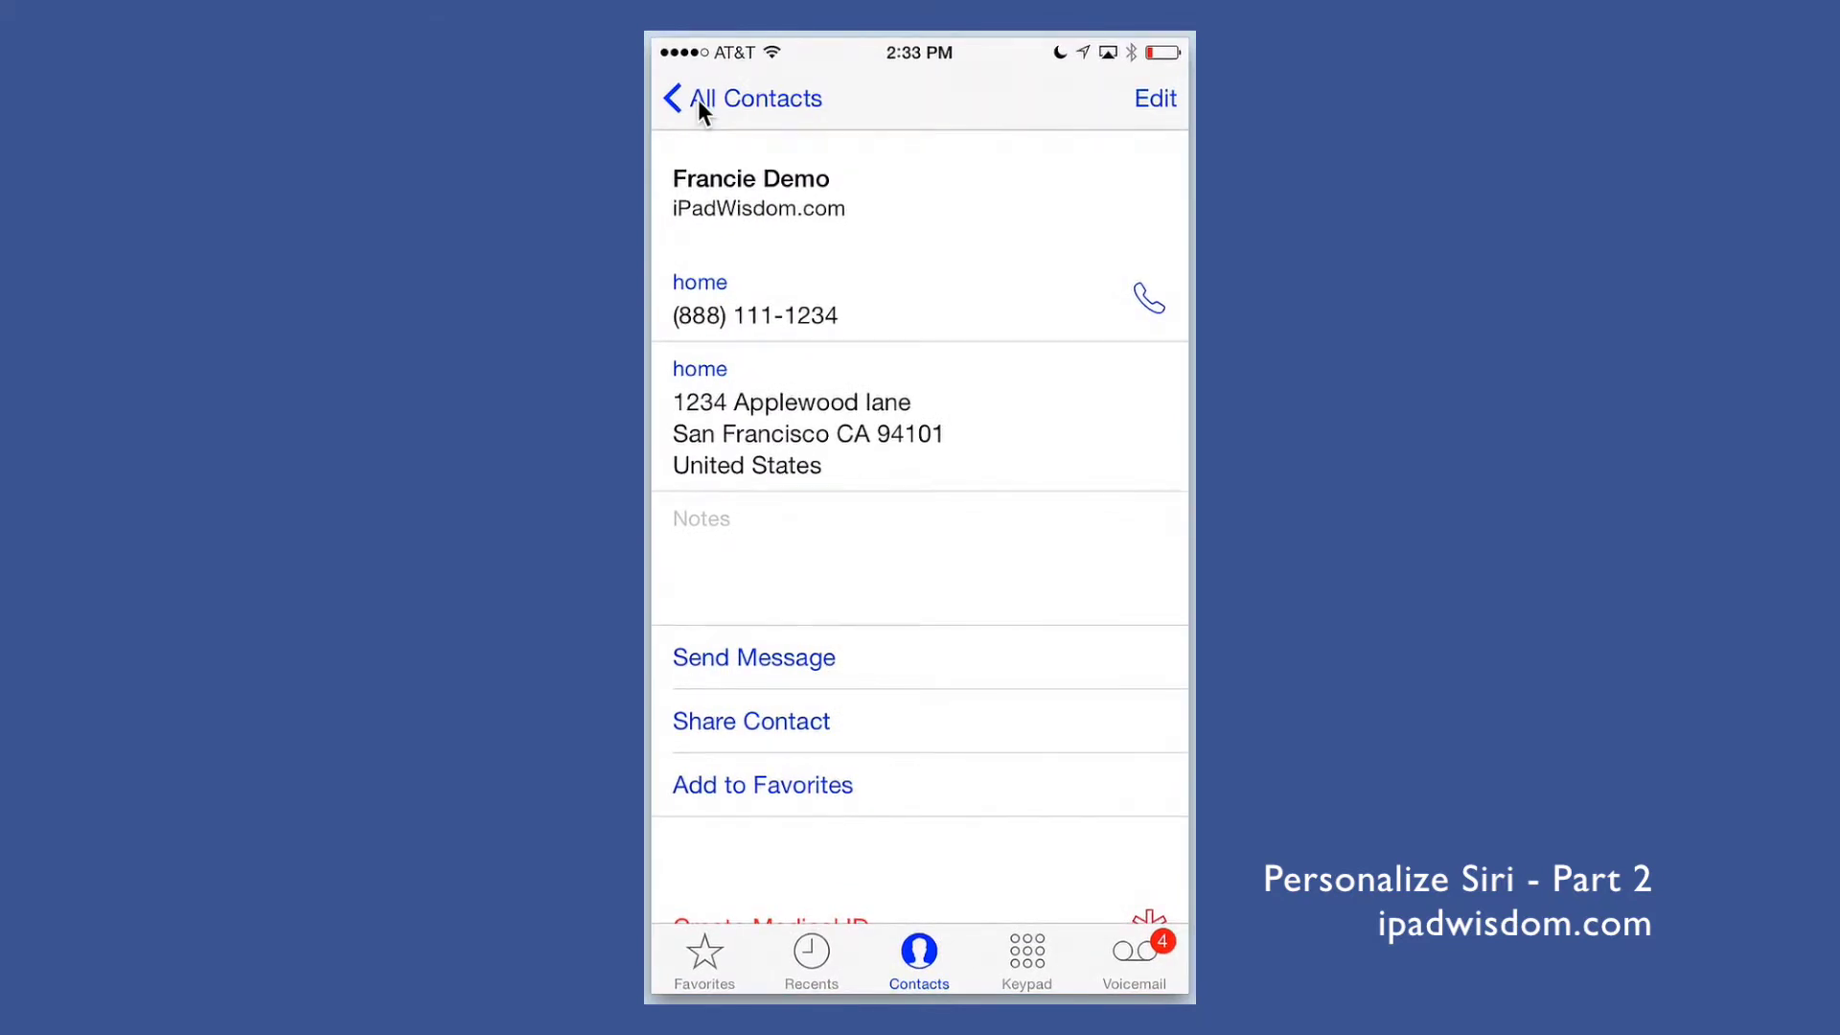
{"action": "left_click", "coordinate": [697, 100]}
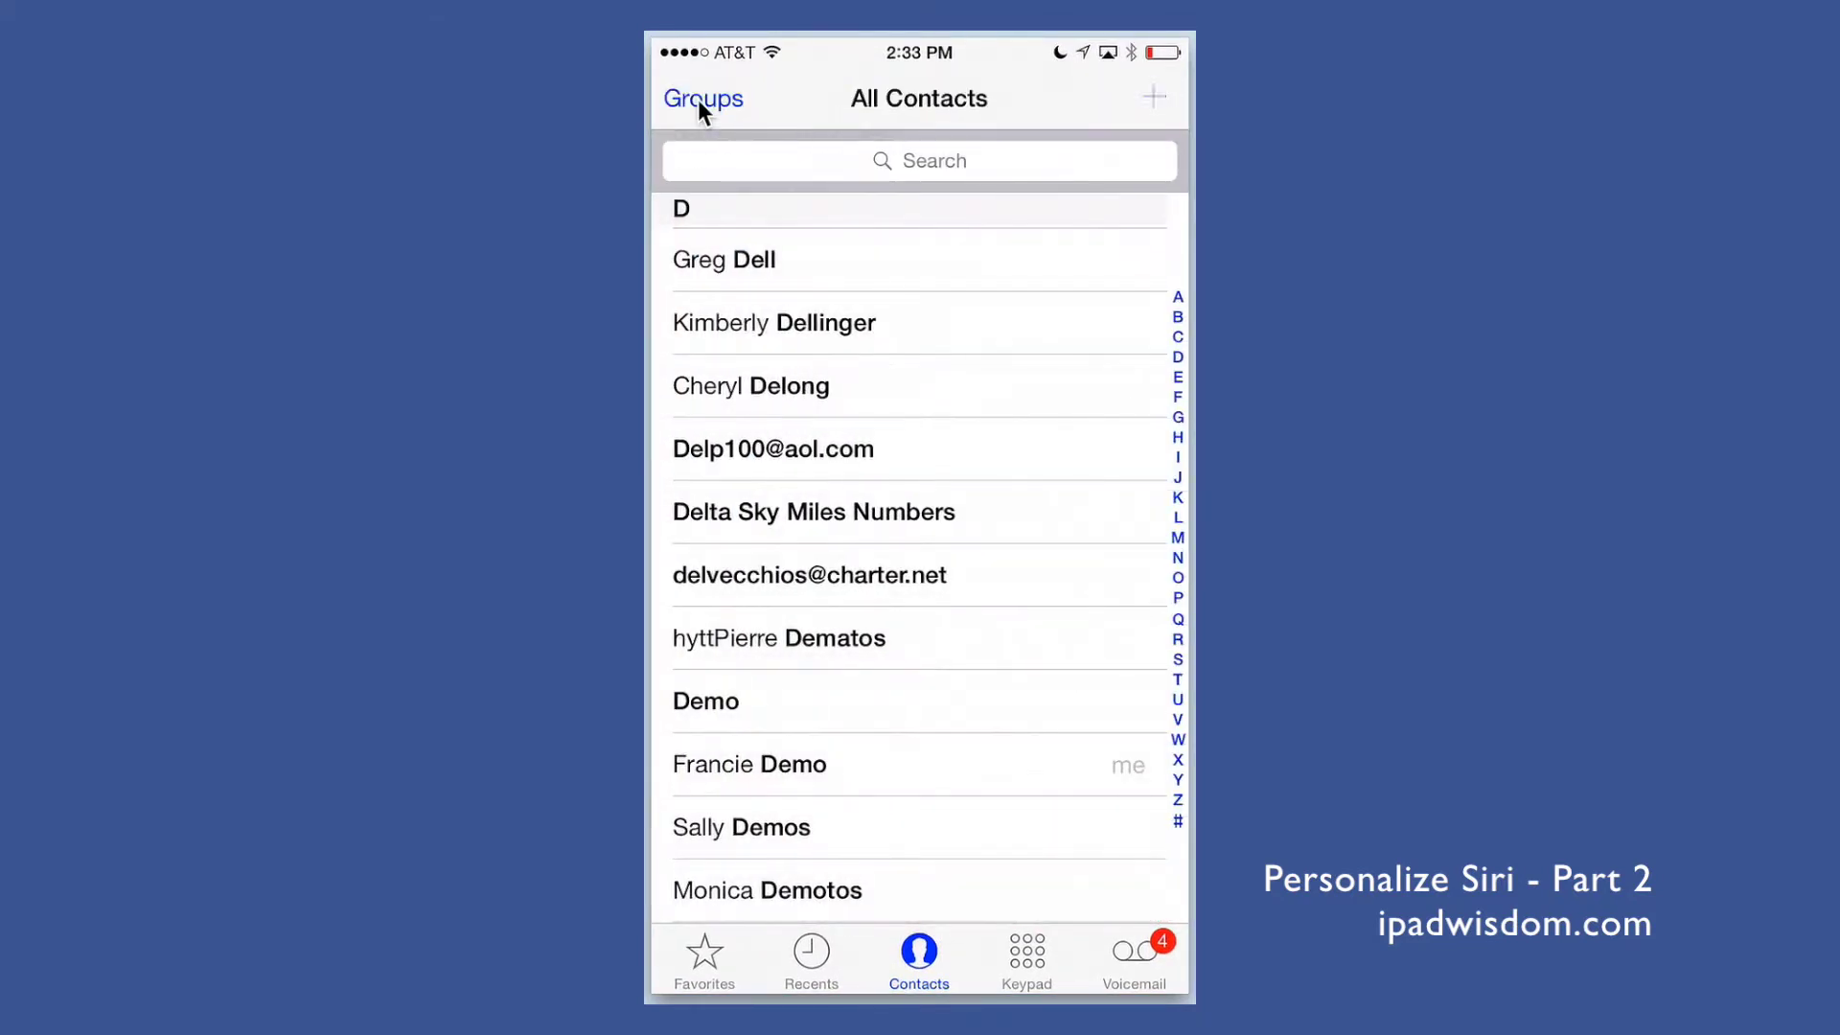
{"action": "key", "text": "super+n"}
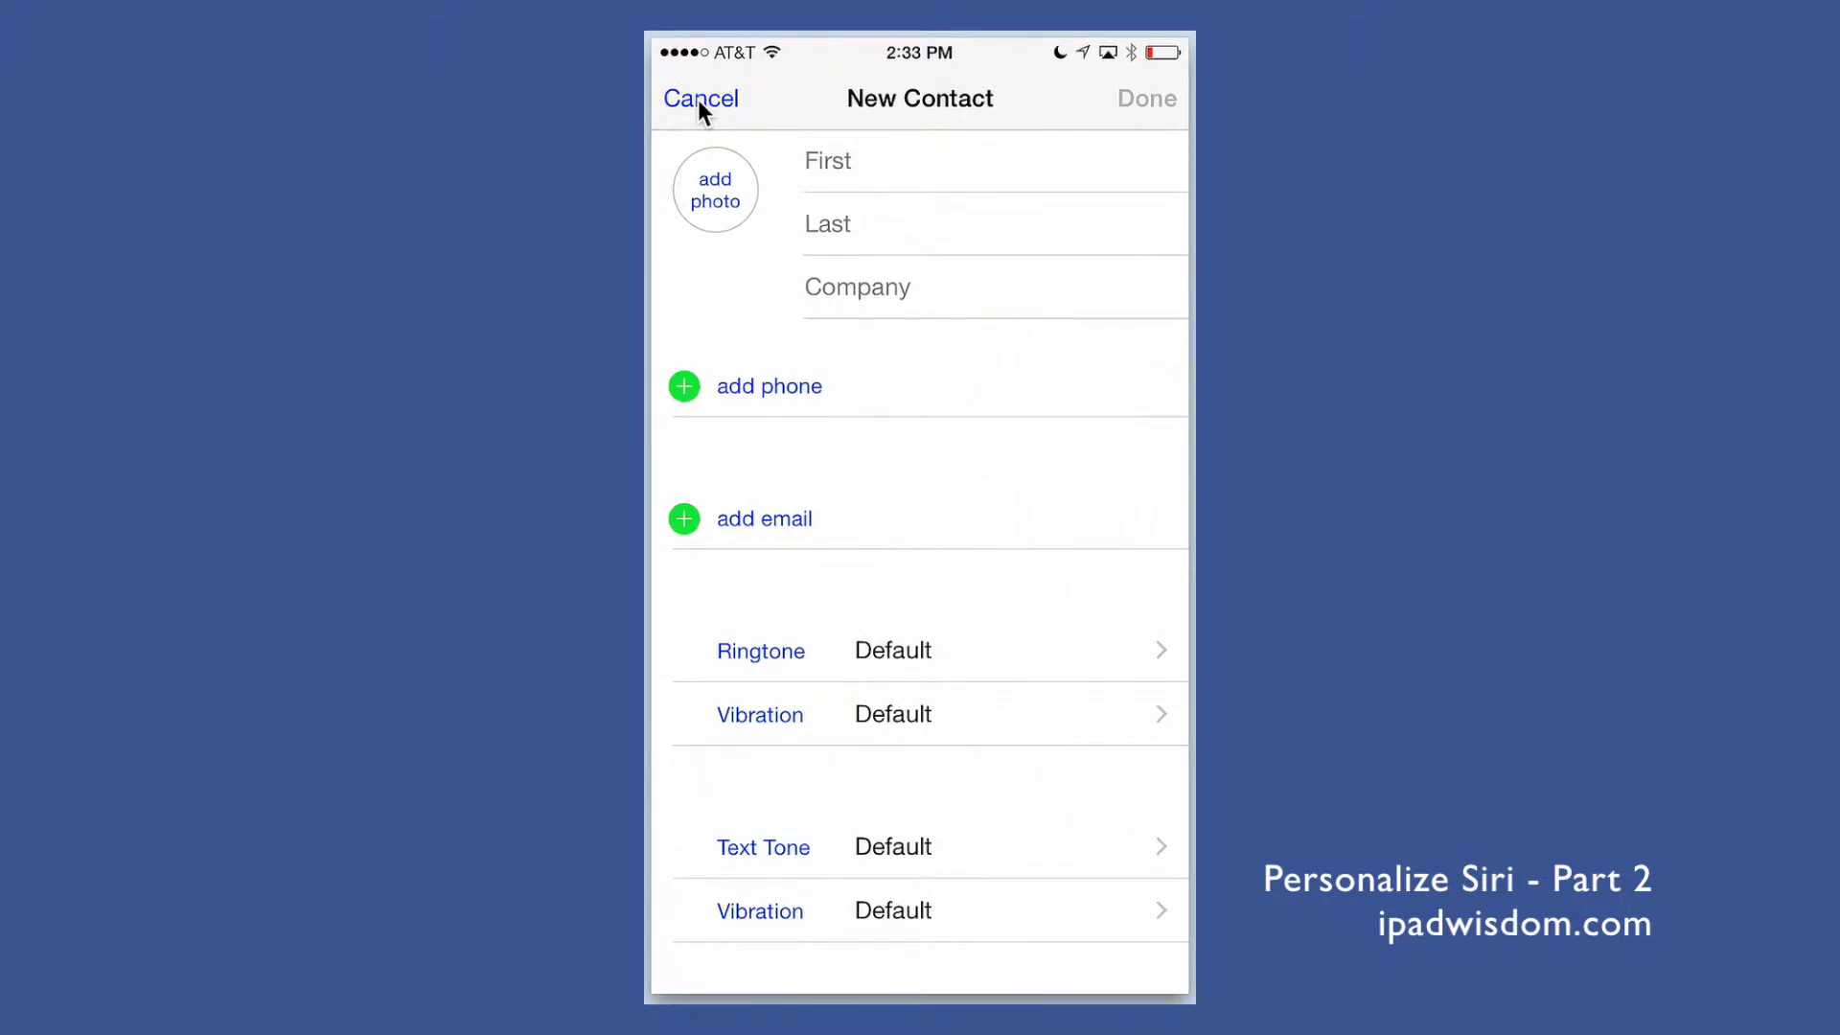
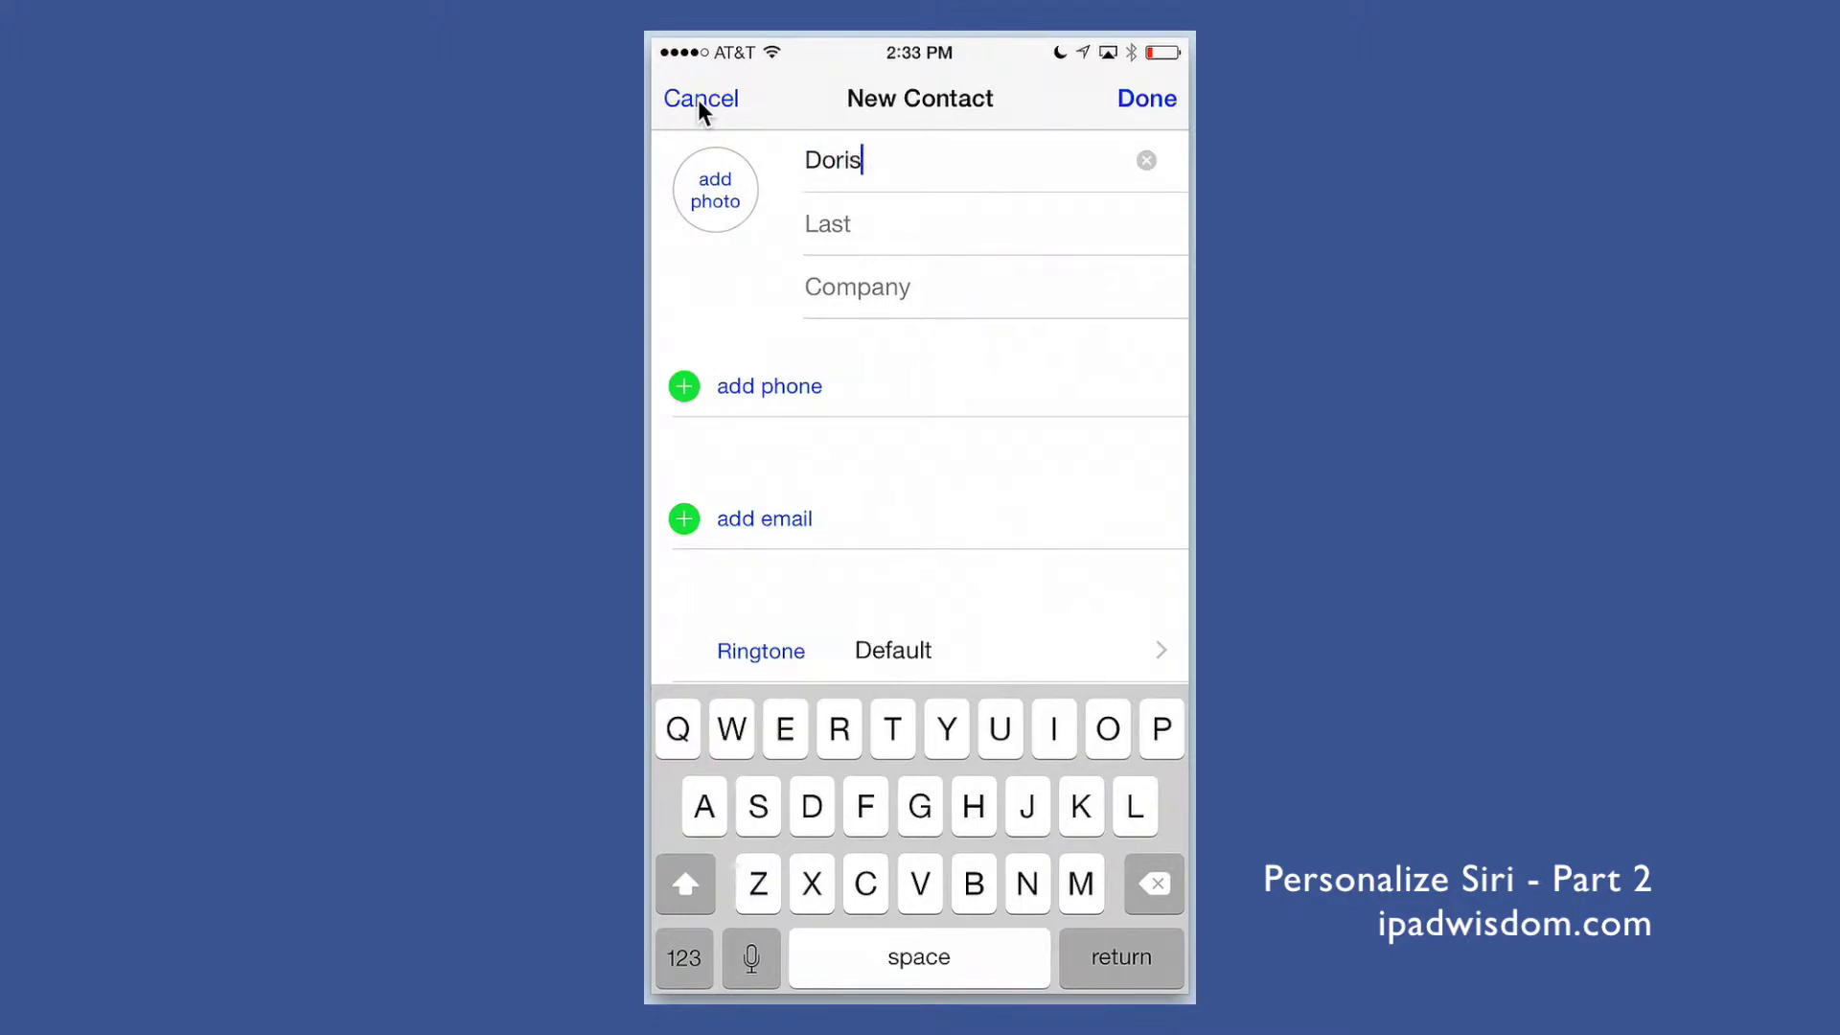
Step: Enter the new contact's first and last name, with 'Mother' in the company field
{"action": "key", "text": "Return"}
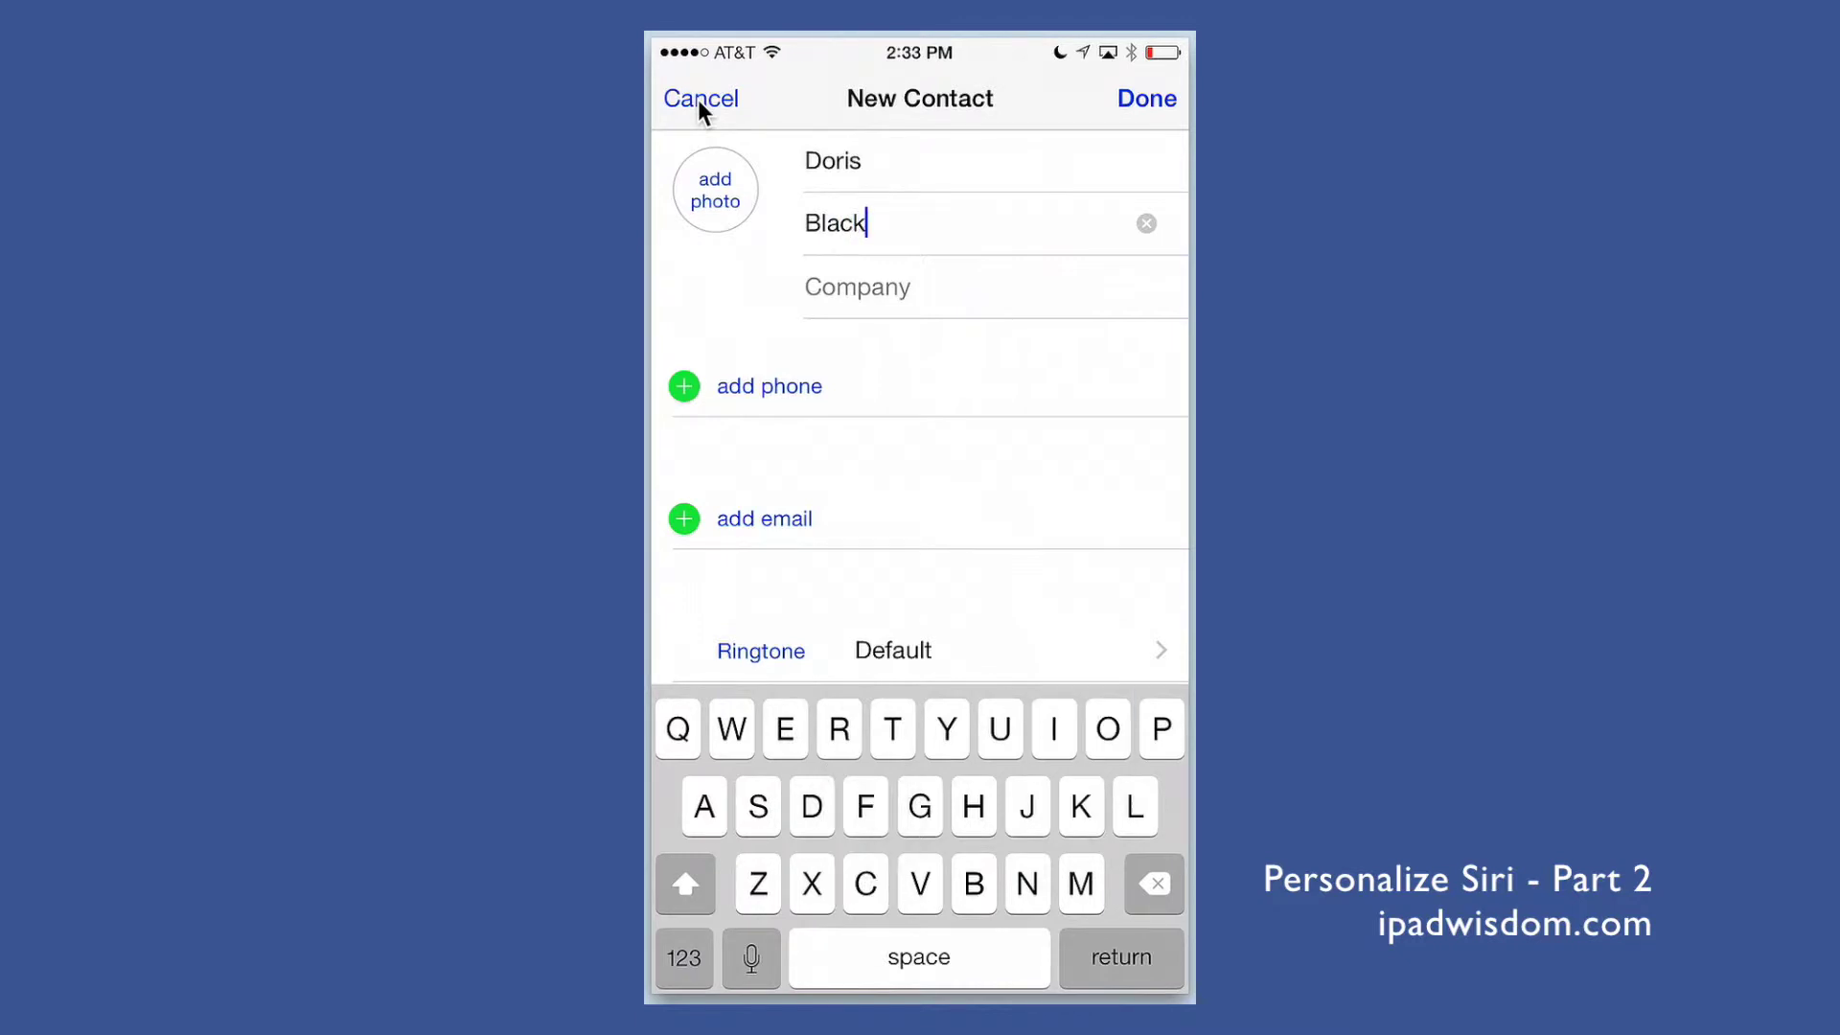
{"action": "key", "text": "Return"}
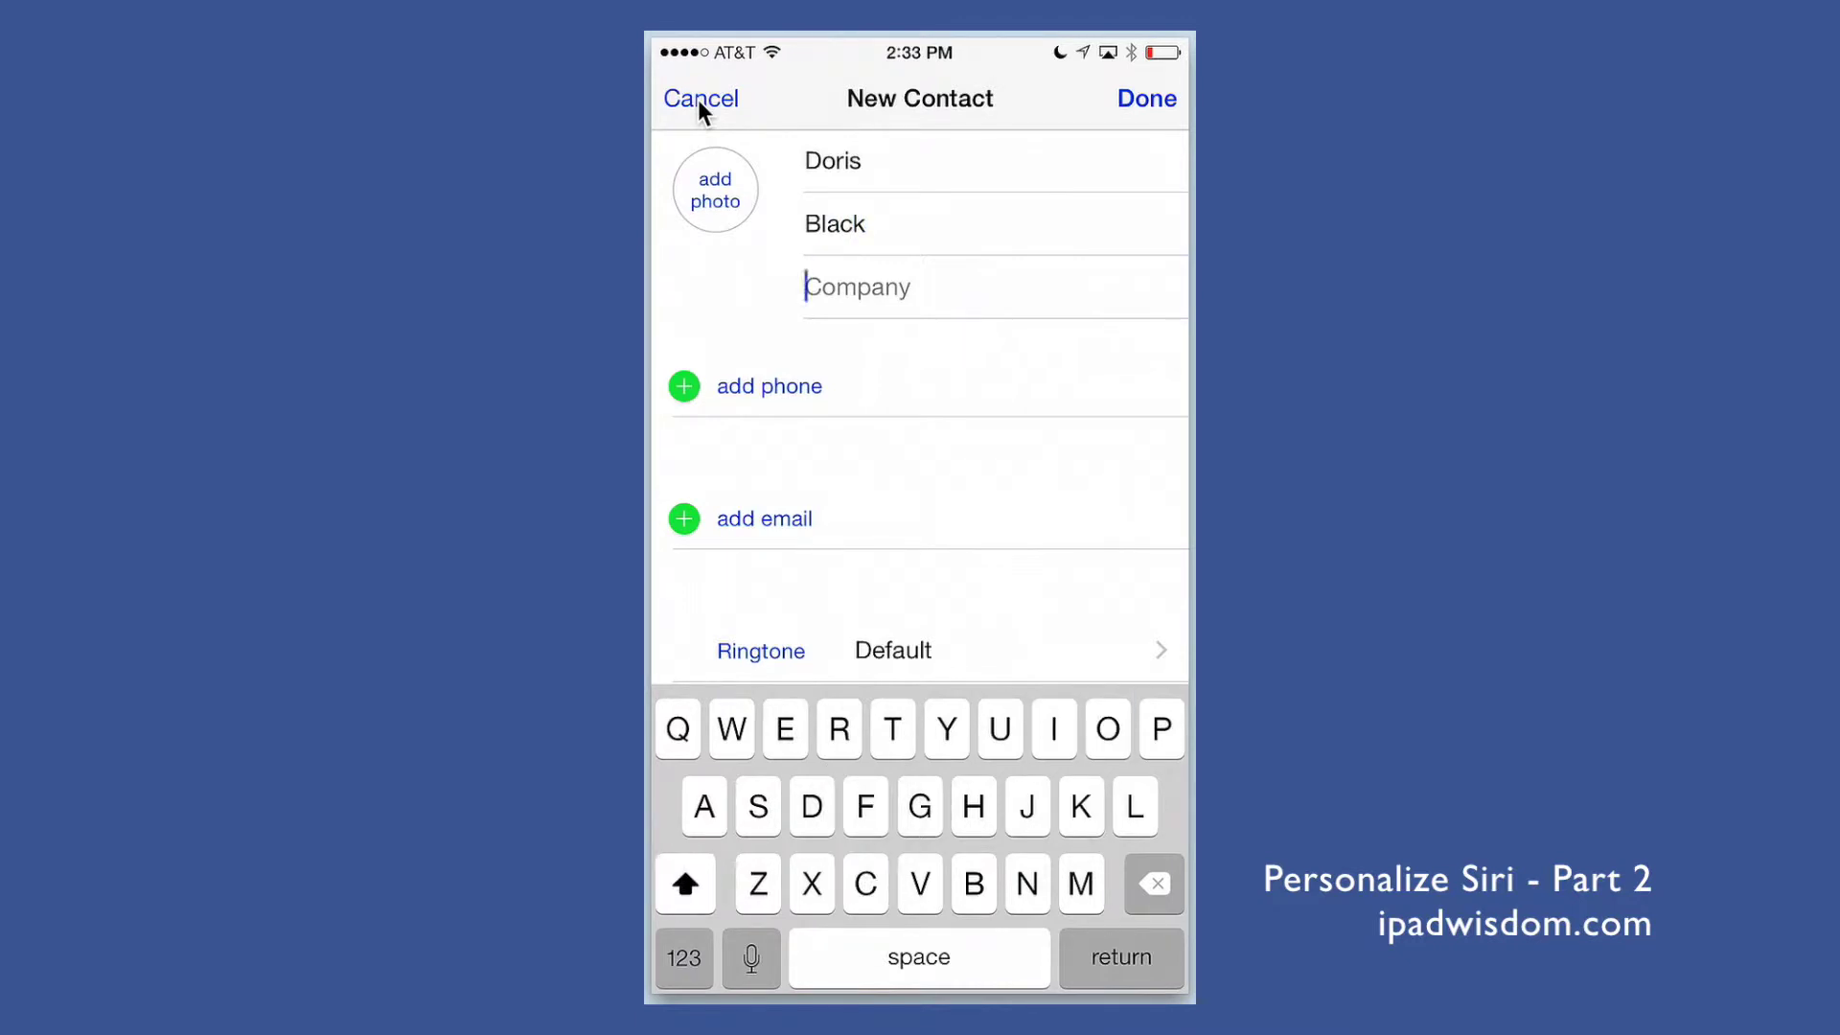
{"action": "type", "text": "Mother"}
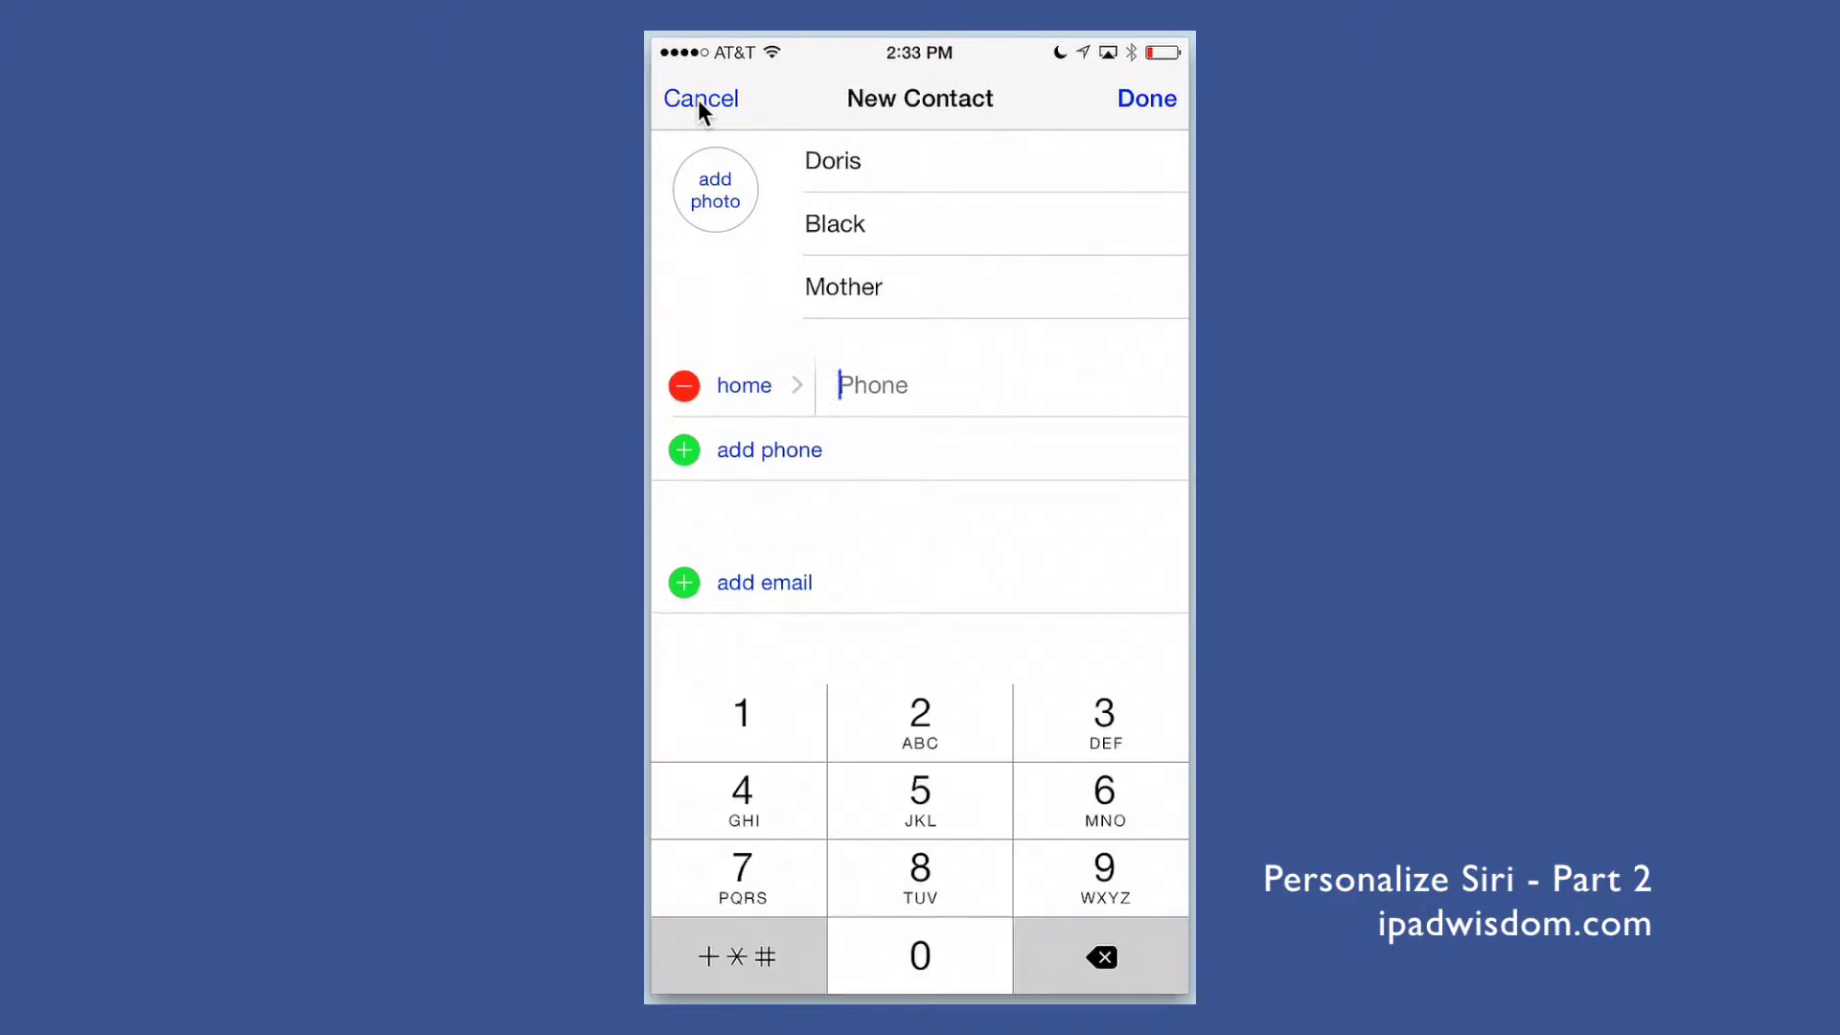
Step: Add the contact's home phone number and begin entering the home street address
{"action": "type", "text": "888"}
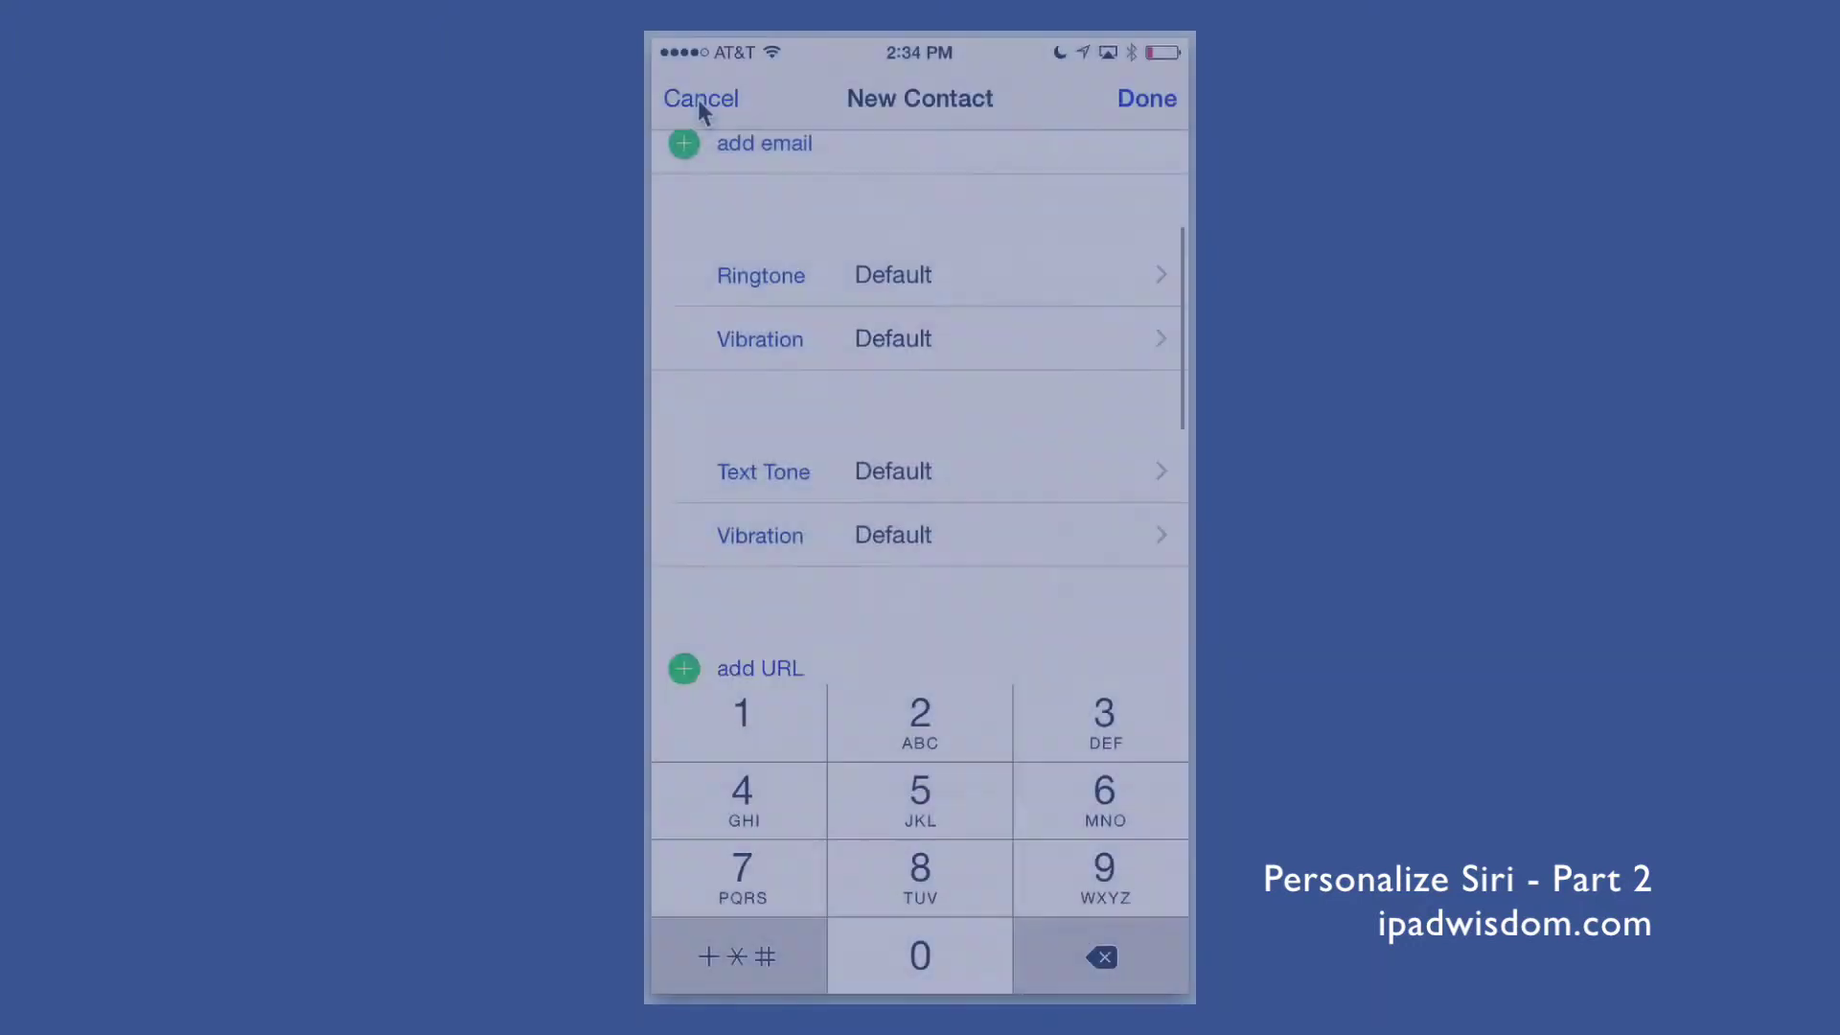
{"action": "scroll", "coordinate": [919, 383], "scroll_direction": "down", "scroll_amount": 3}
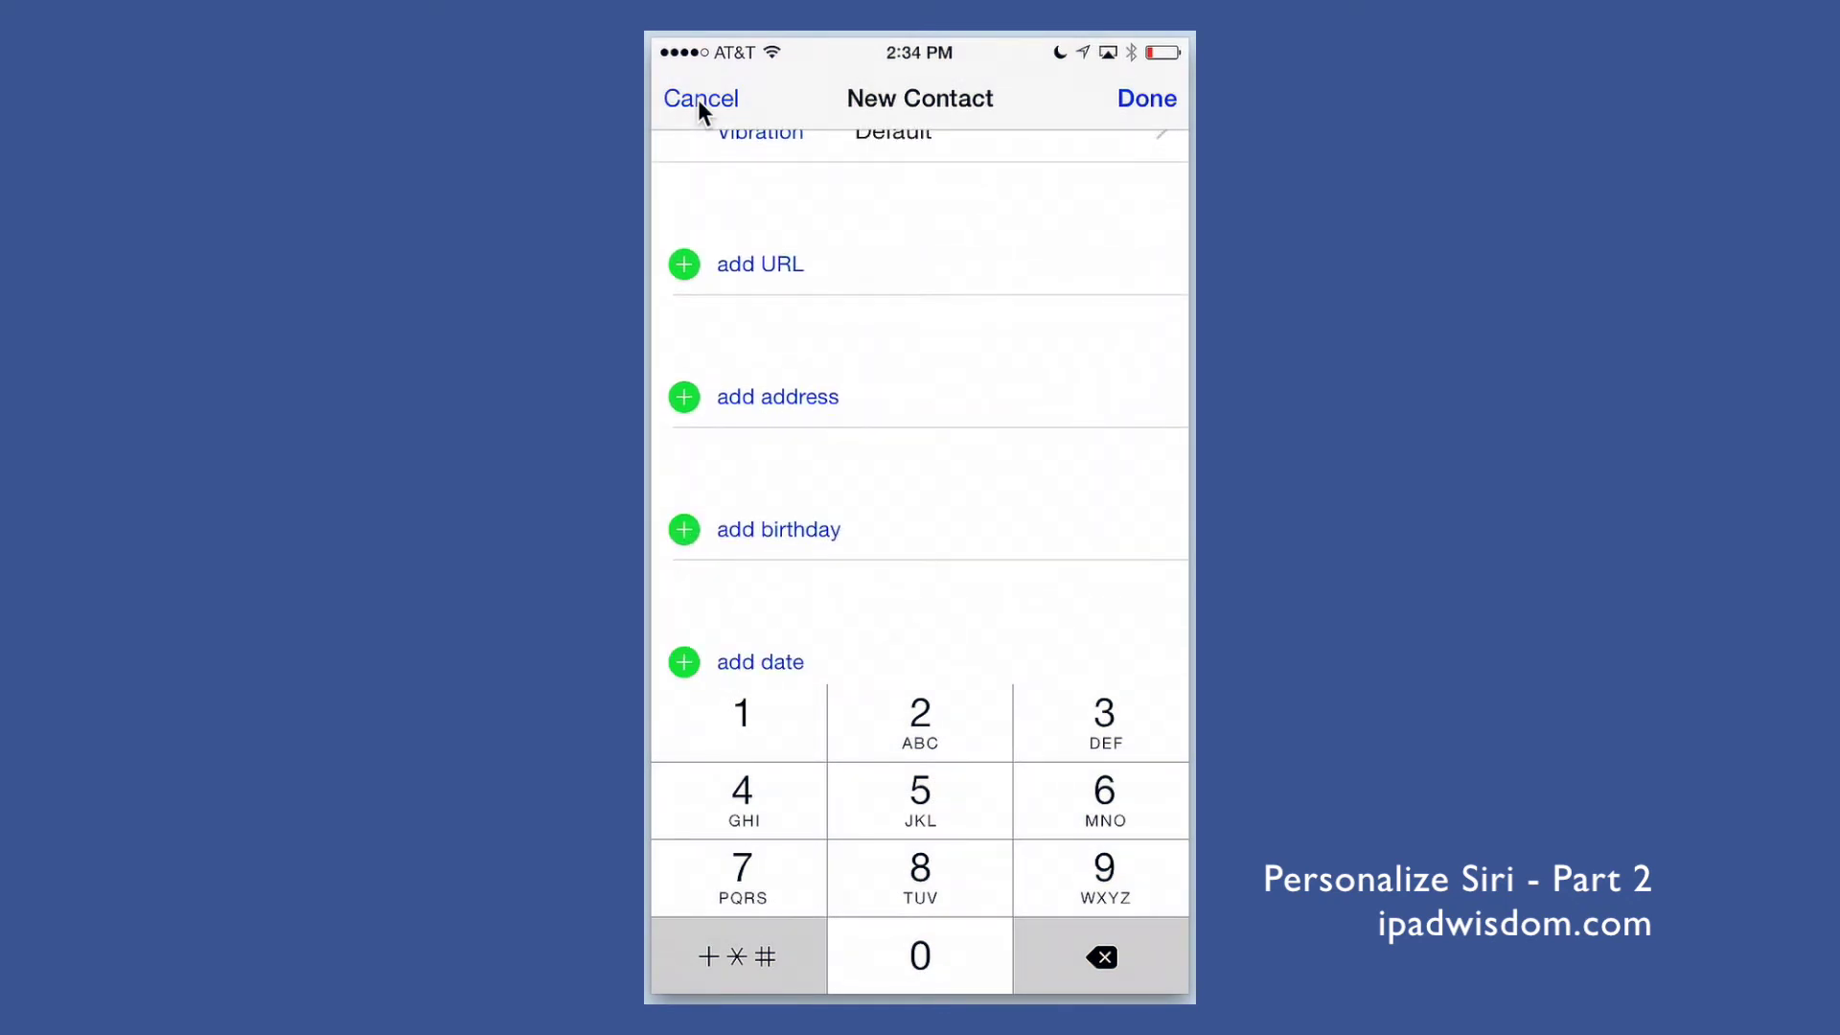
{"action": "left_click", "coordinate": [777, 399]}
{"action": "left_click", "coordinate": [683, 957]}
{"action": "type", "text": "123 Main St"}
{"action": "left_click", "coordinate": [684, 957]}
{"action": "type", "text": "smi"}
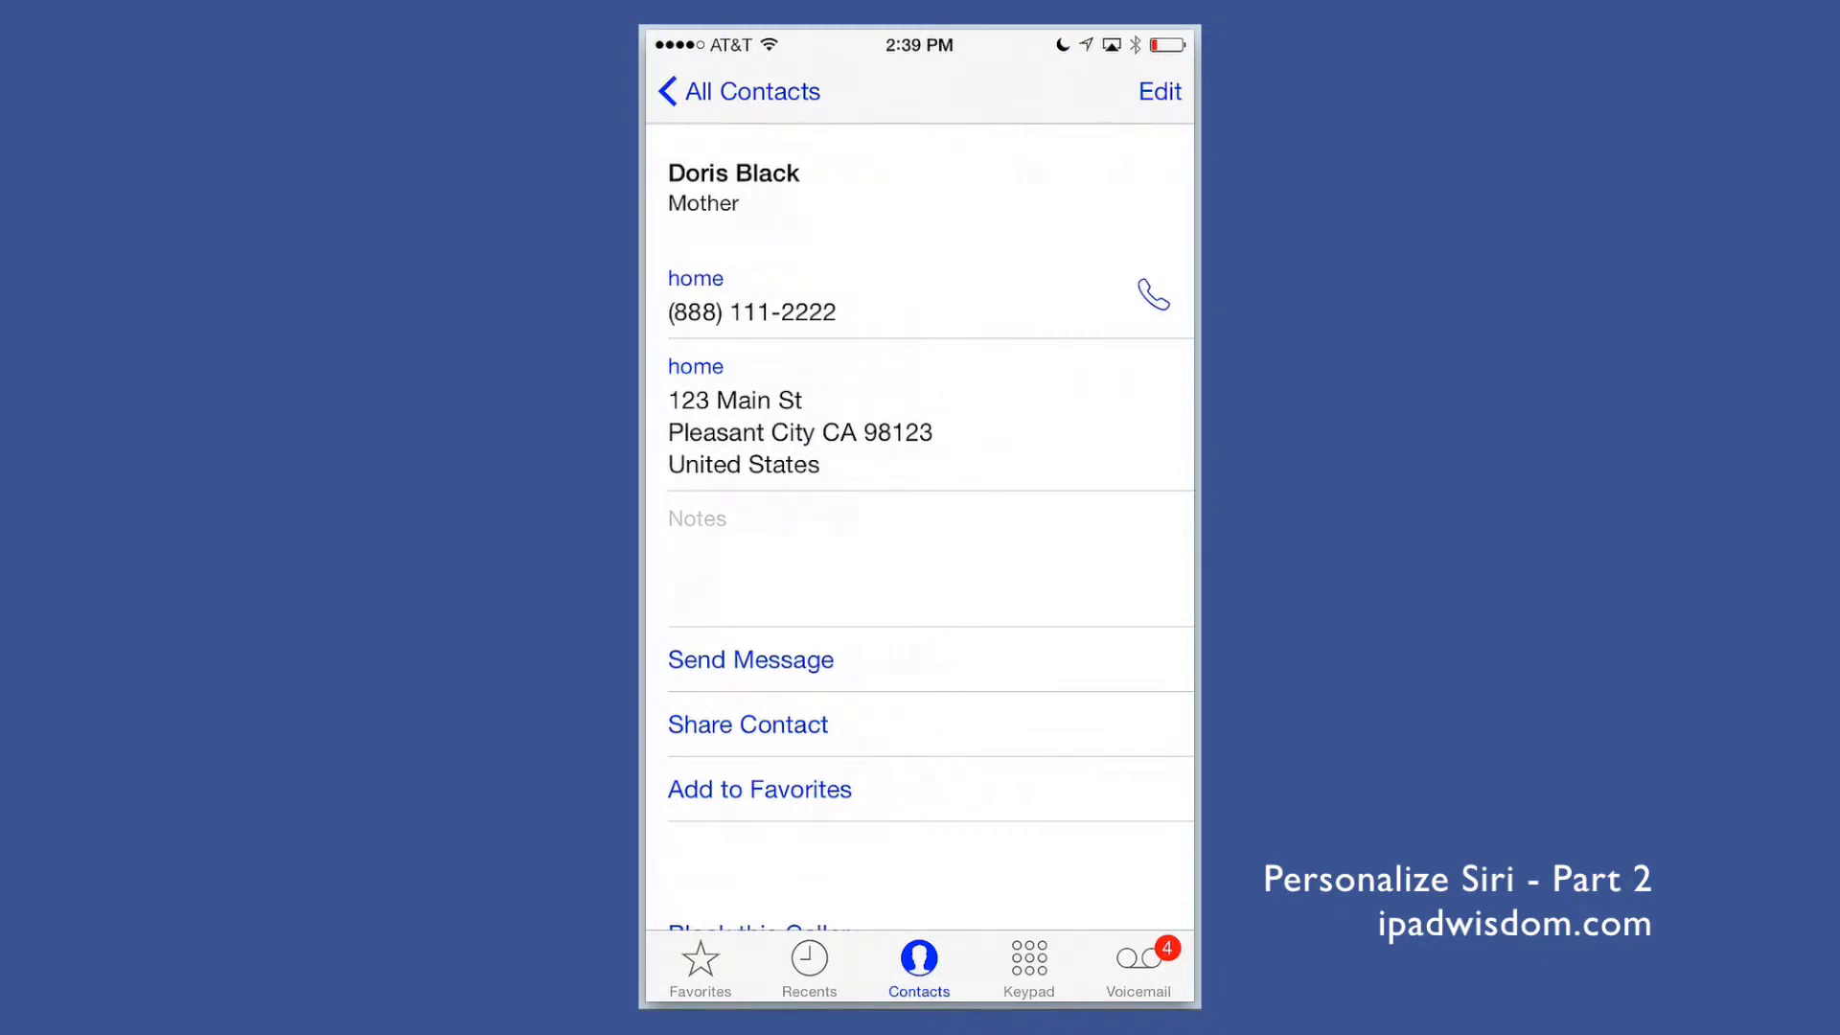
Step: Search the contacts for 'Demo' and open the user's own card for editing
{"action": "left_click", "coordinate": [768, 110]}
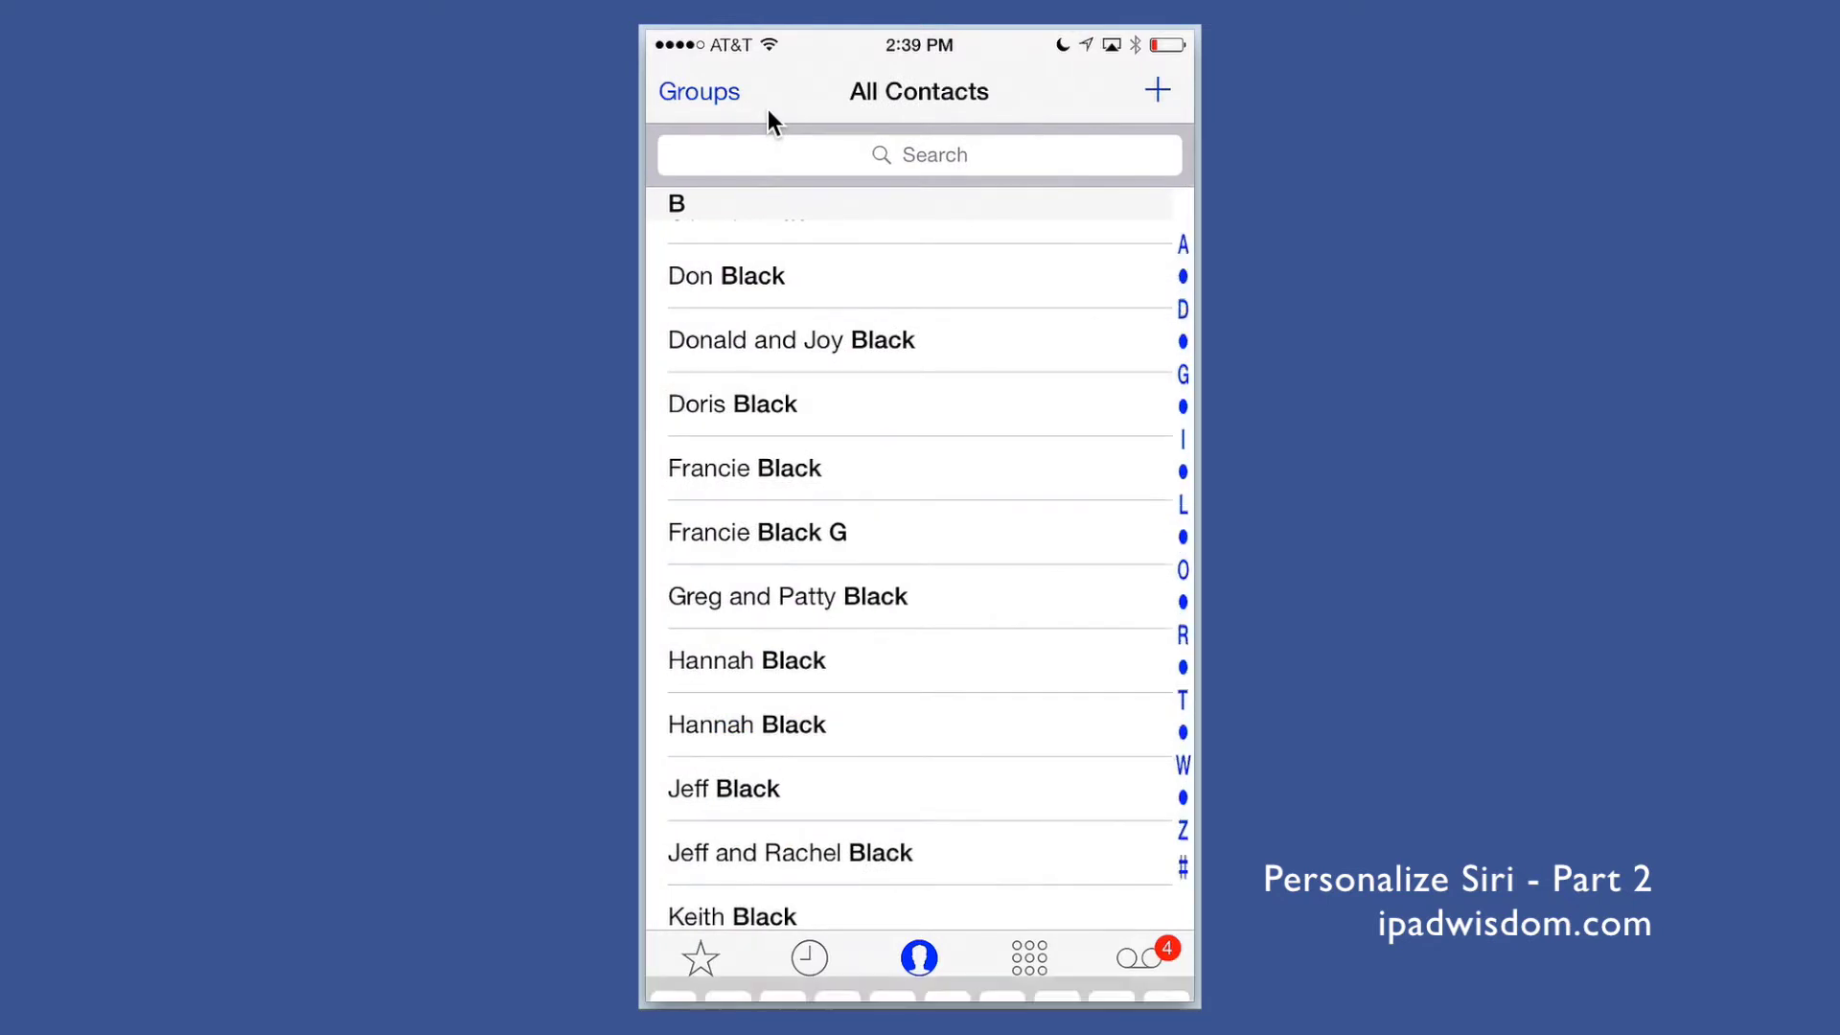
{"action": "type", "text": "Demo"}
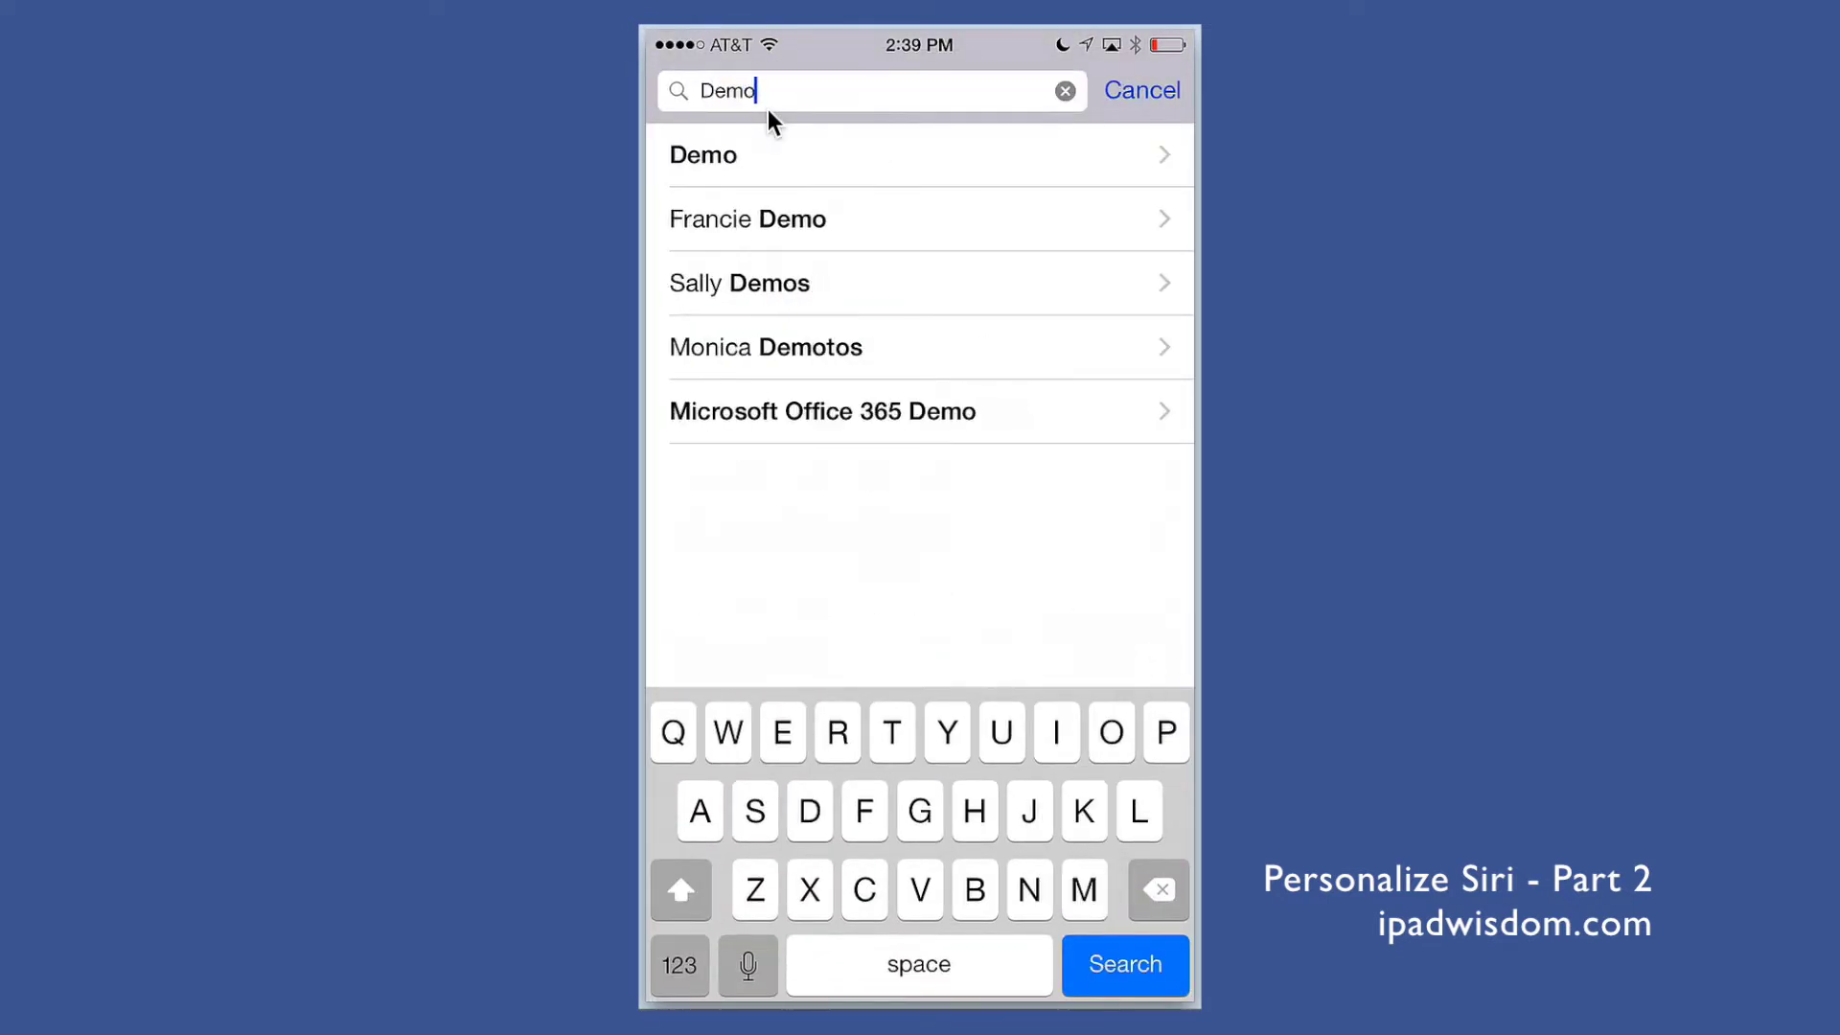
{"action": "left_click", "coordinate": [747, 219]}
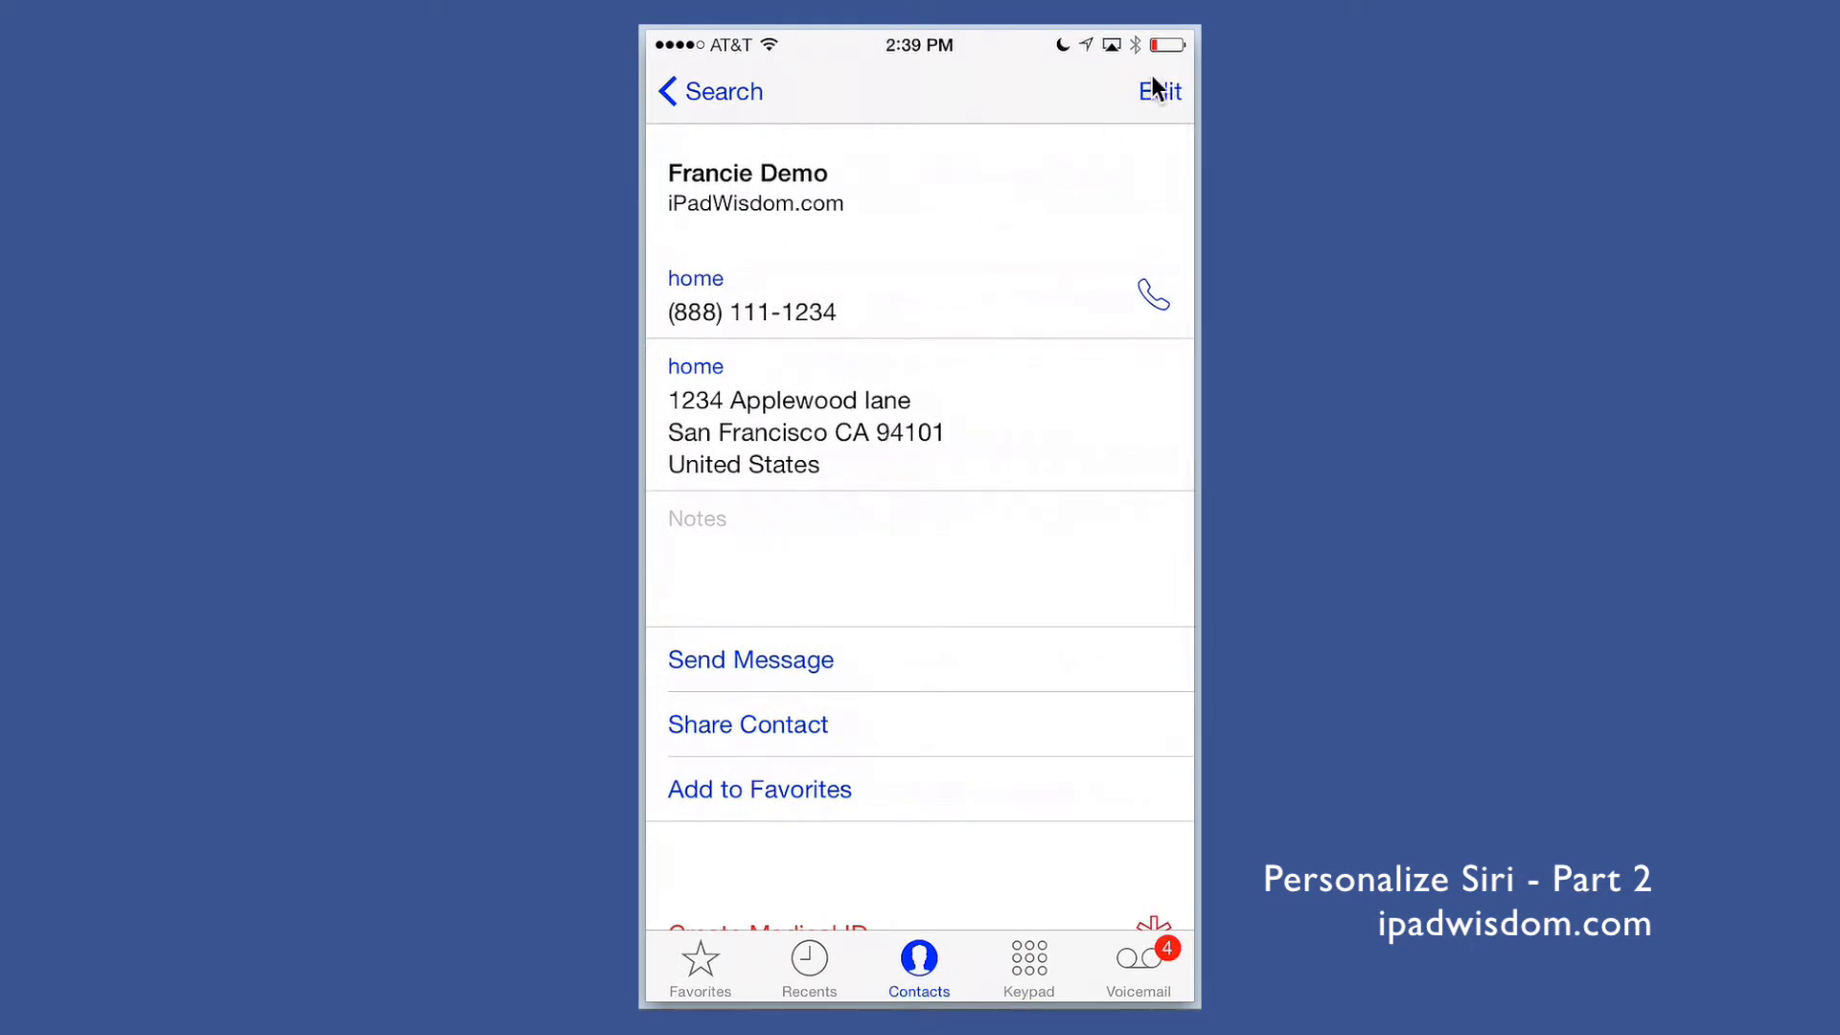
{"action": "left_click", "coordinate": [1157, 107]}
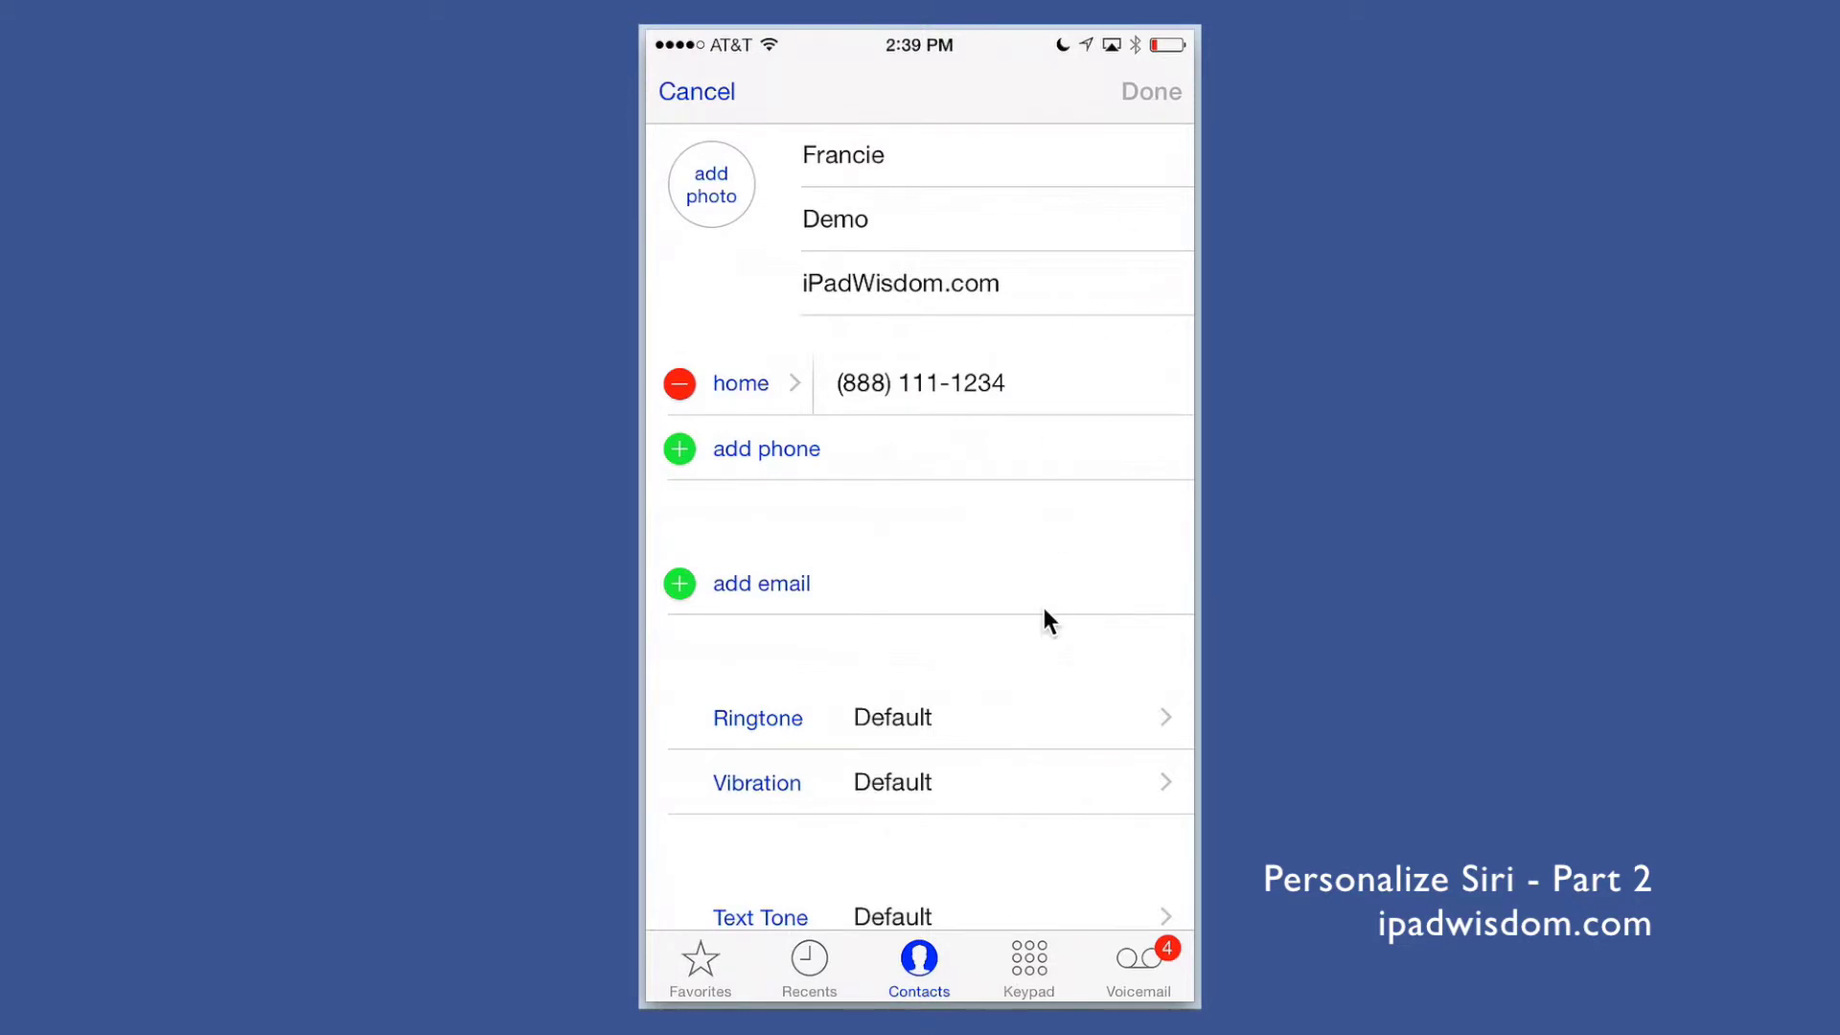
Step: Add a related-name row to the card, keeping its default 'mother' label
{"action": "scroll", "coordinate": [974, 847], "scroll_direction": "down", "scroll_amount": 10}
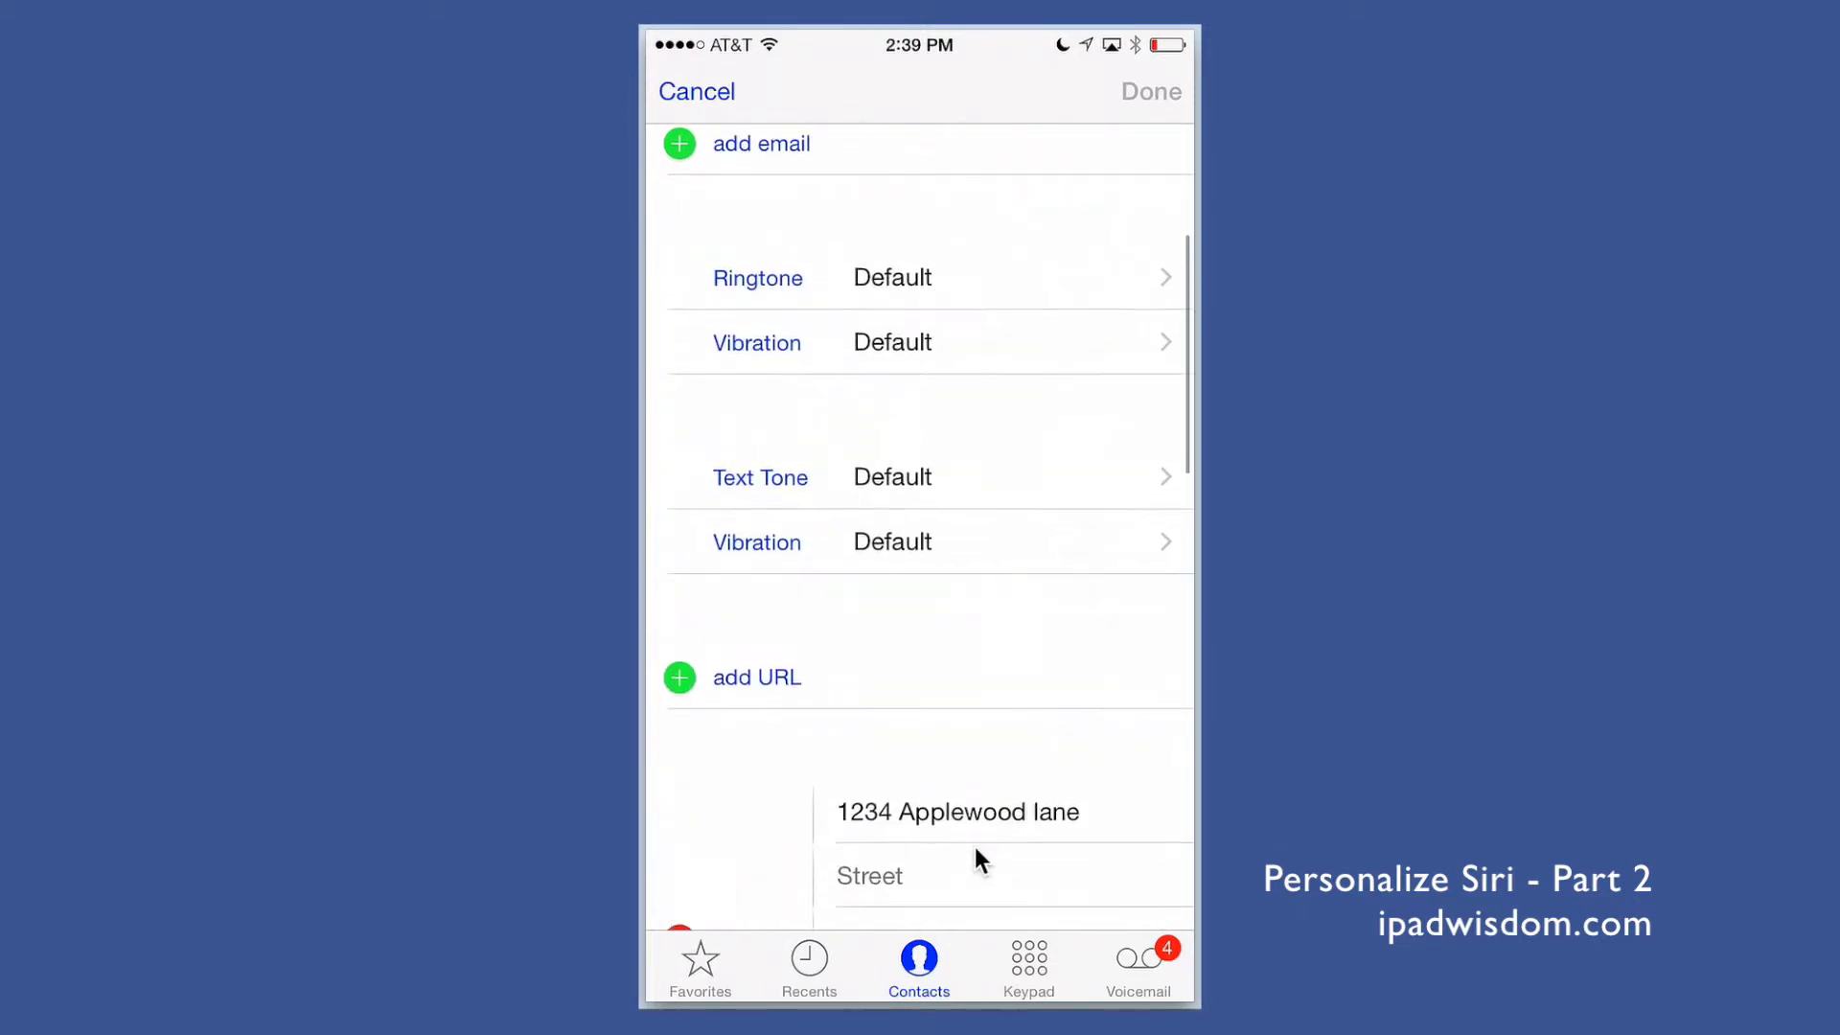
{"action": "scroll", "coordinate": [975, 847], "scroll_direction": "down", "scroll_amount": 6}
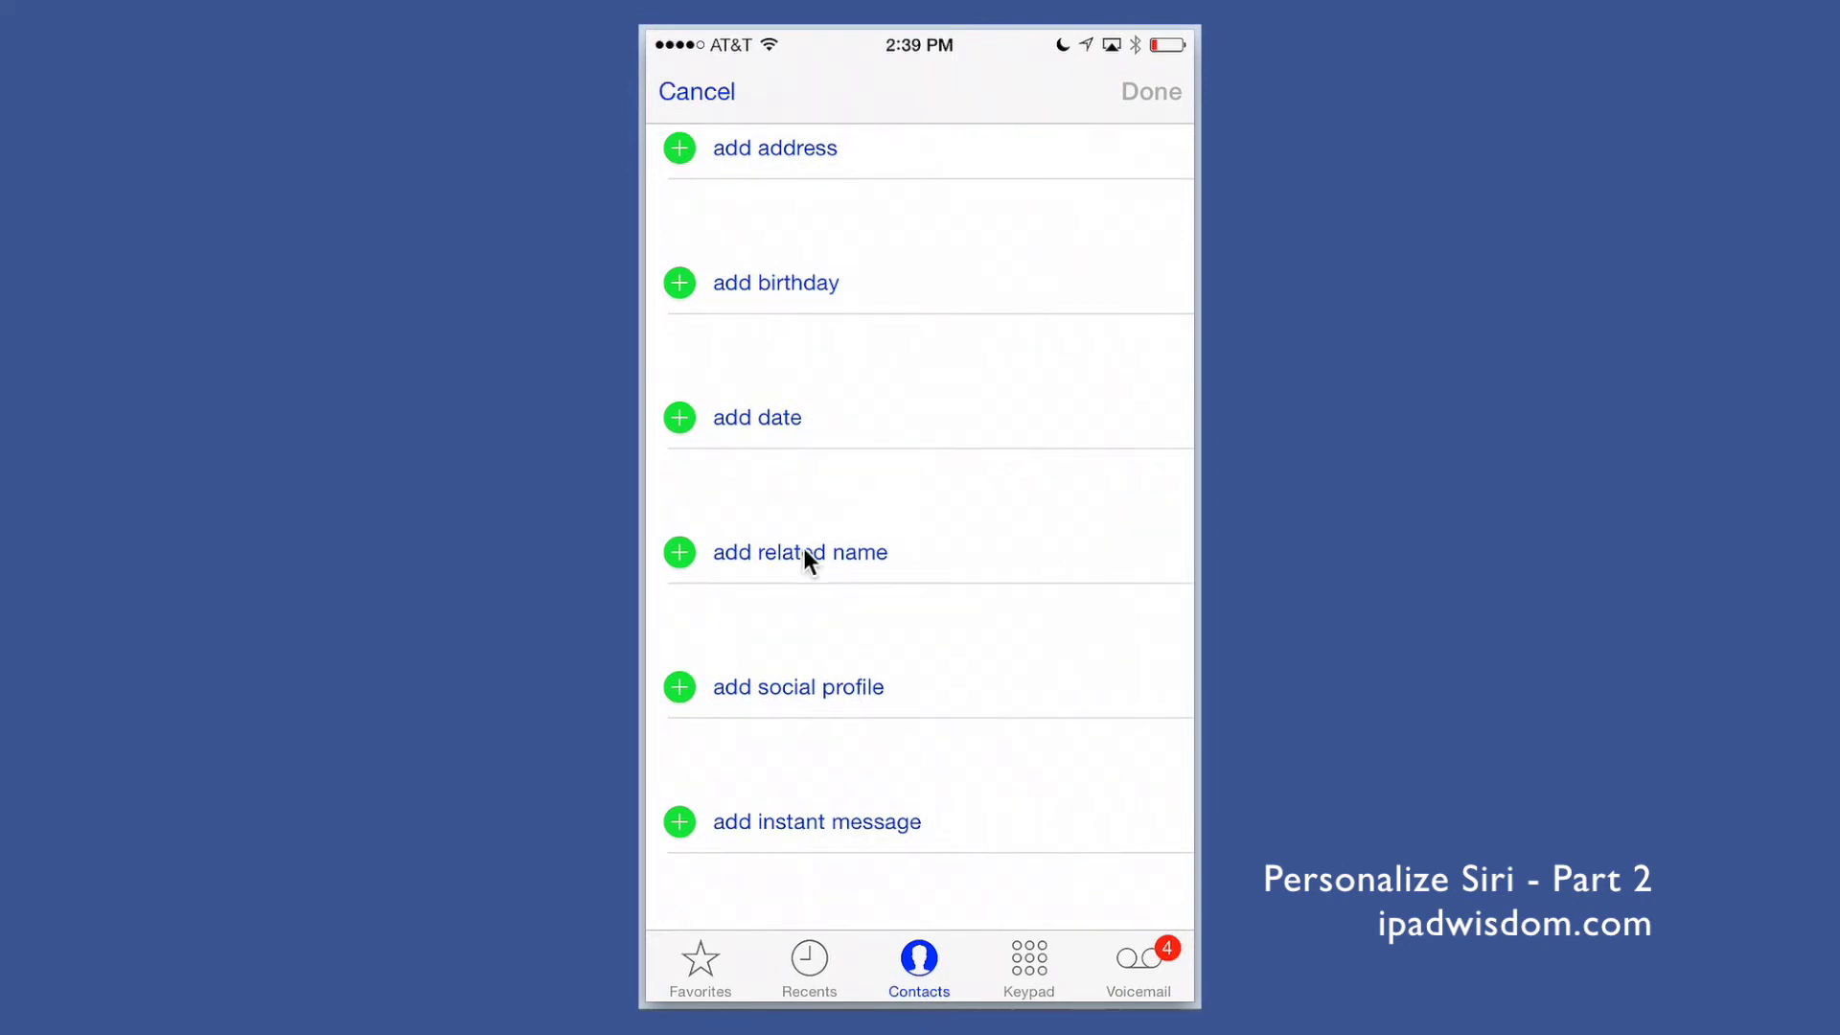
{"action": "left_click", "coordinate": [710, 558]}
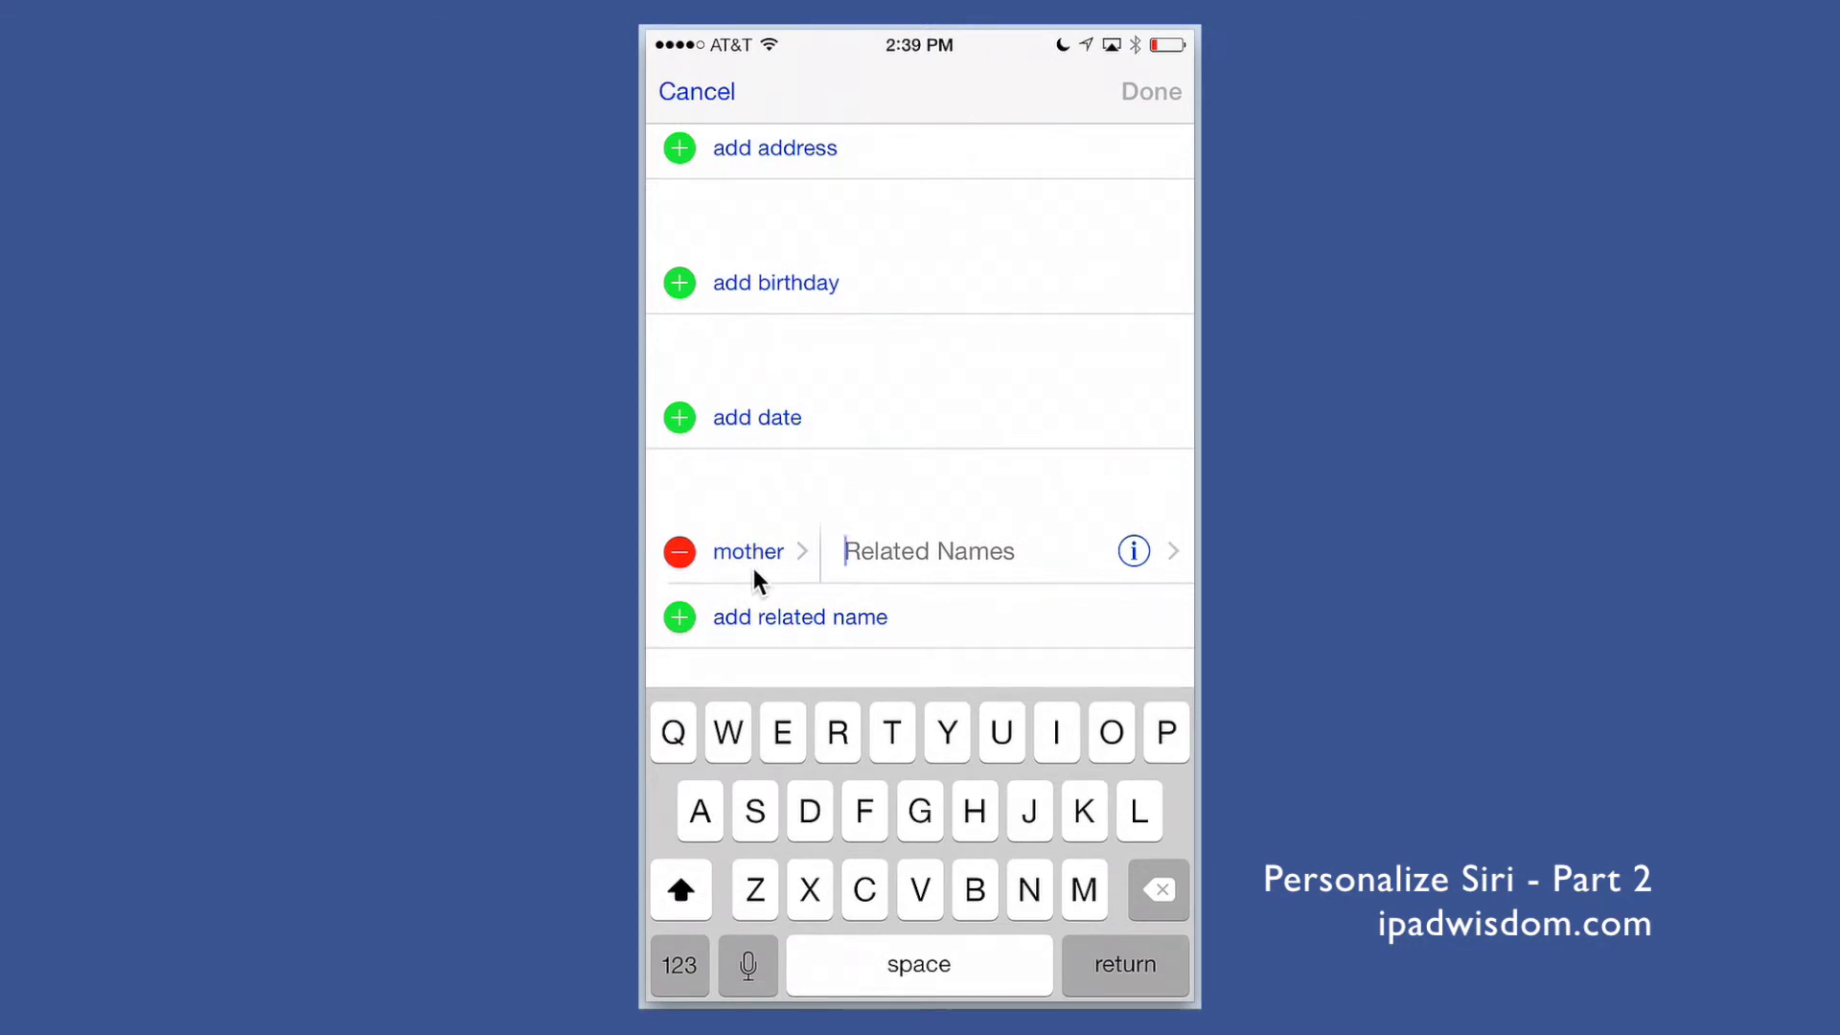
{"action": "left_click", "coordinate": [754, 573]}
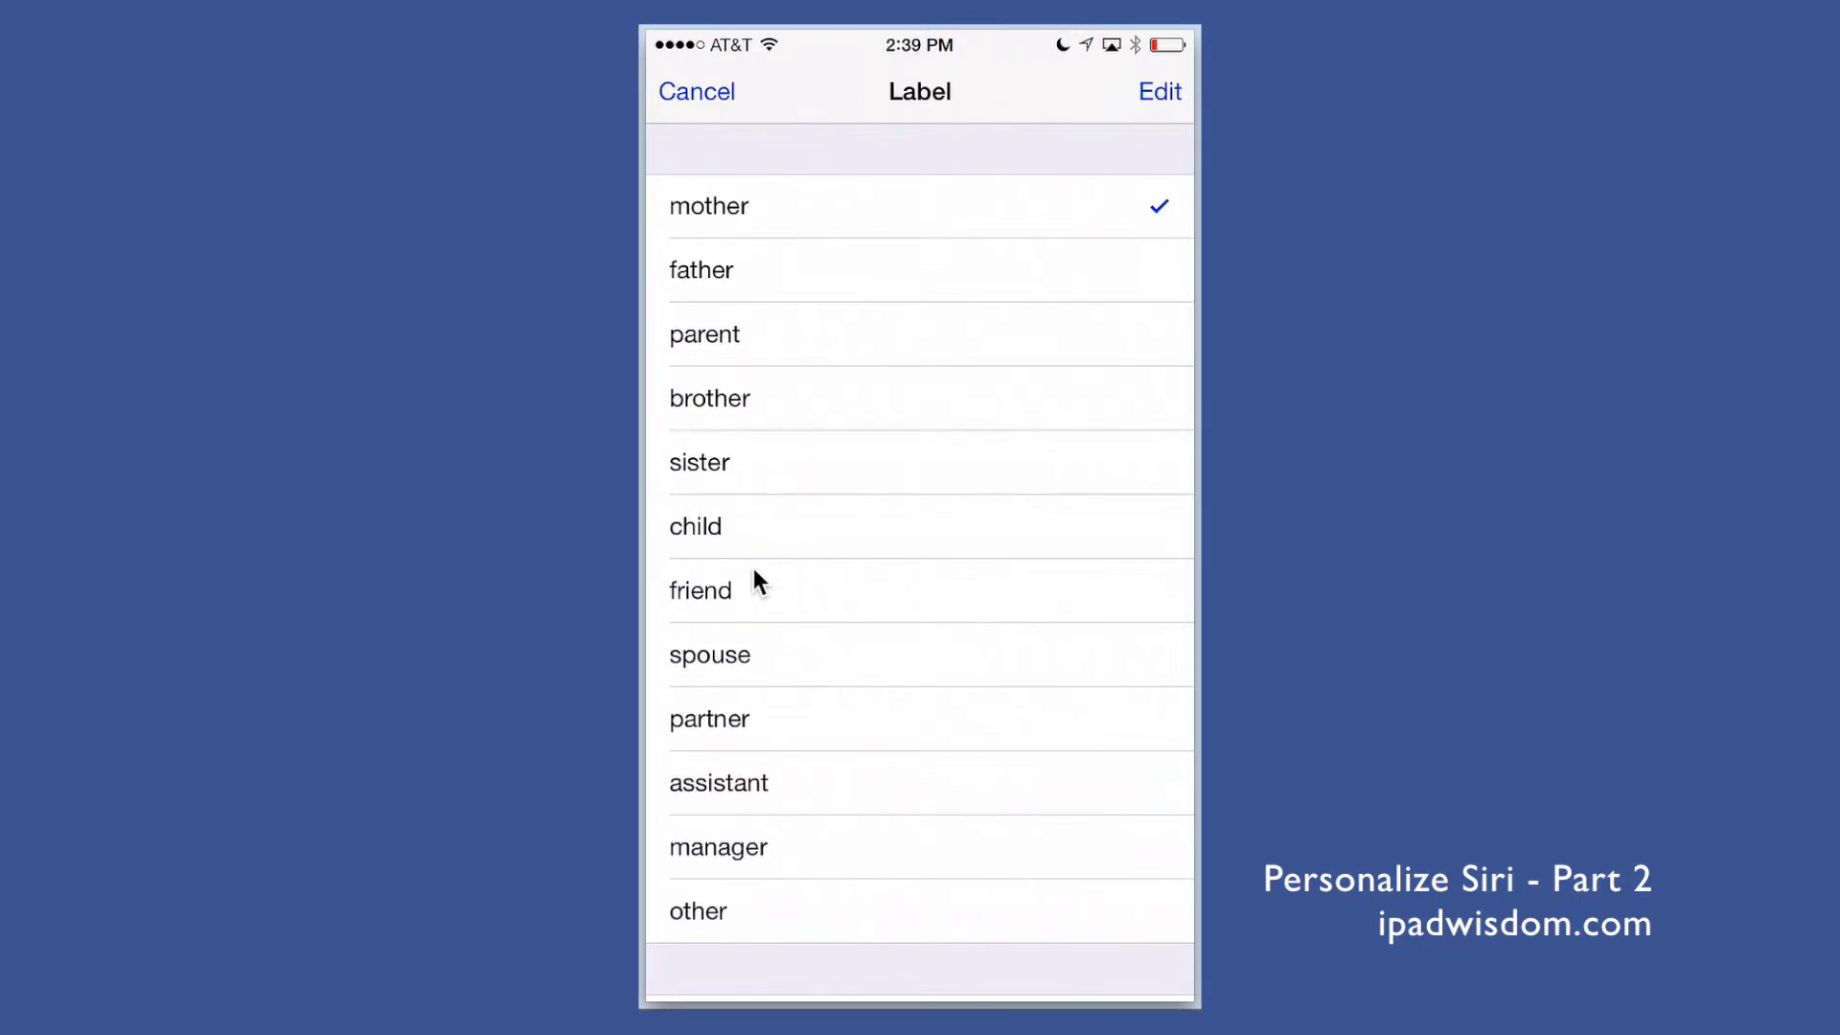
{"action": "key", "text": "Escape"}
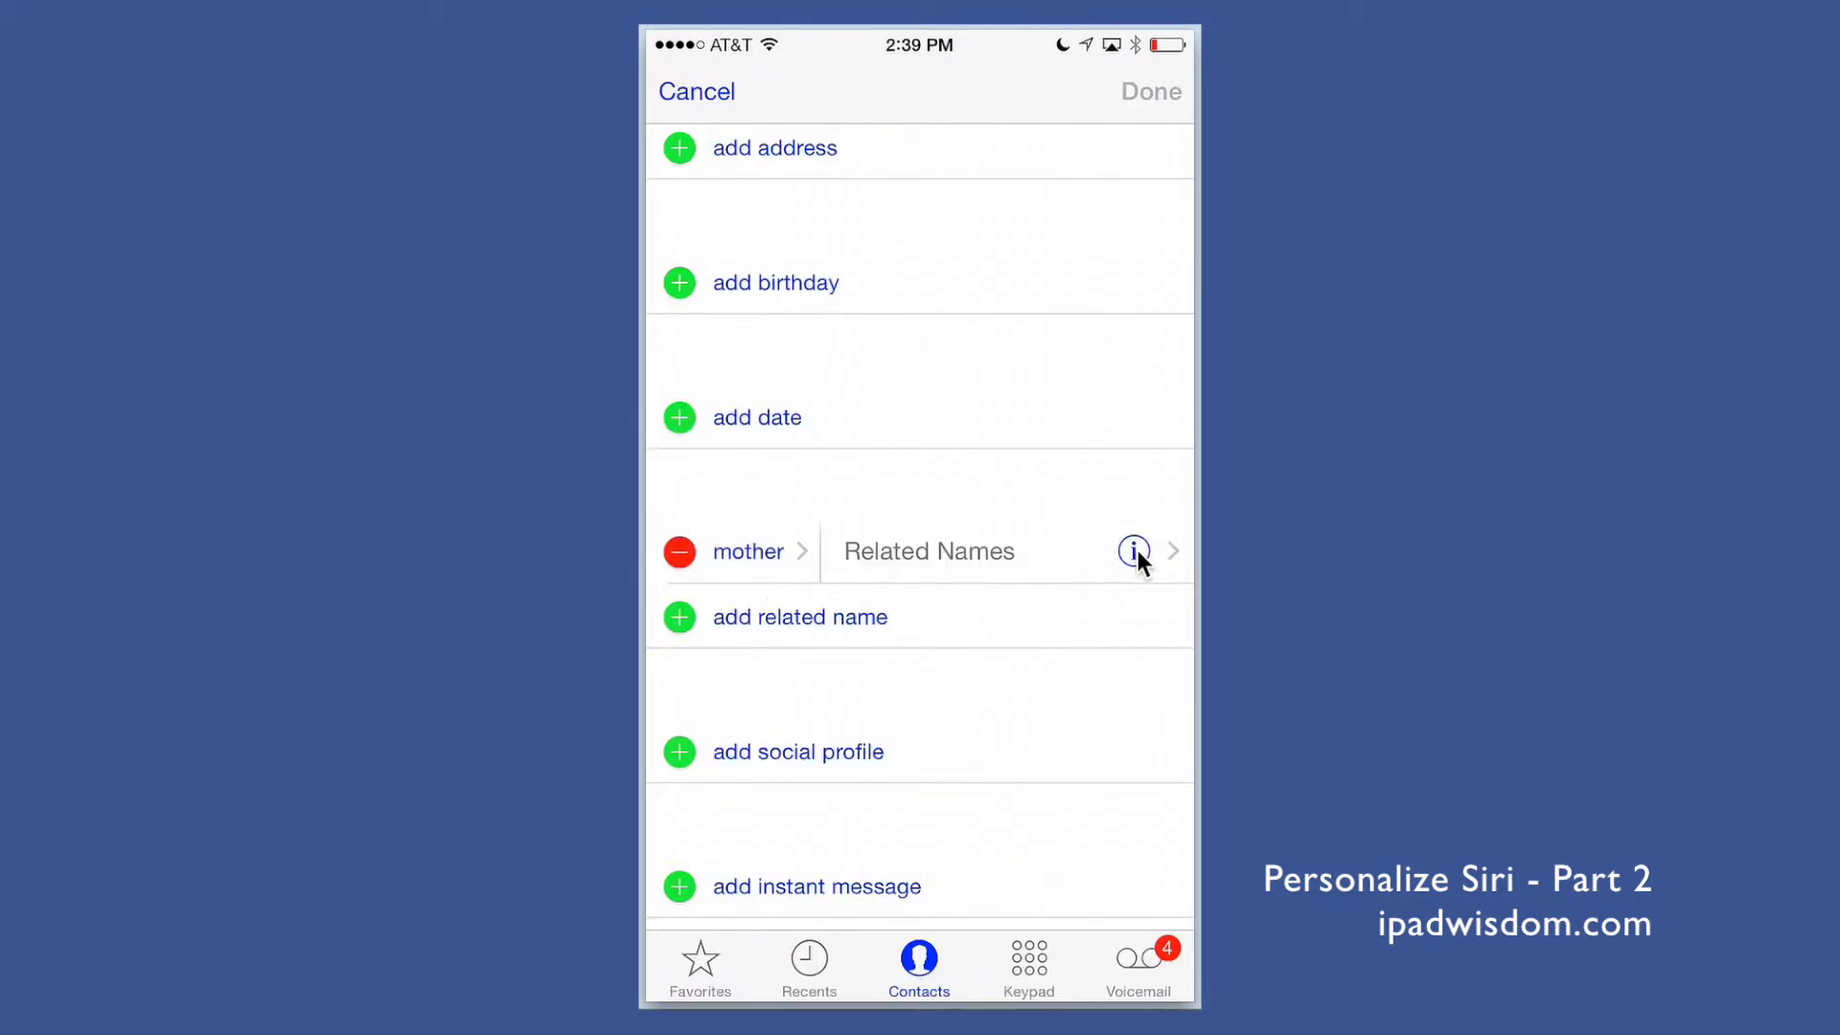
Step: Link the newly saved contact as the mother entry, then add a blank 'father' related-name row
{"action": "left_click", "coordinate": [1135, 551]}
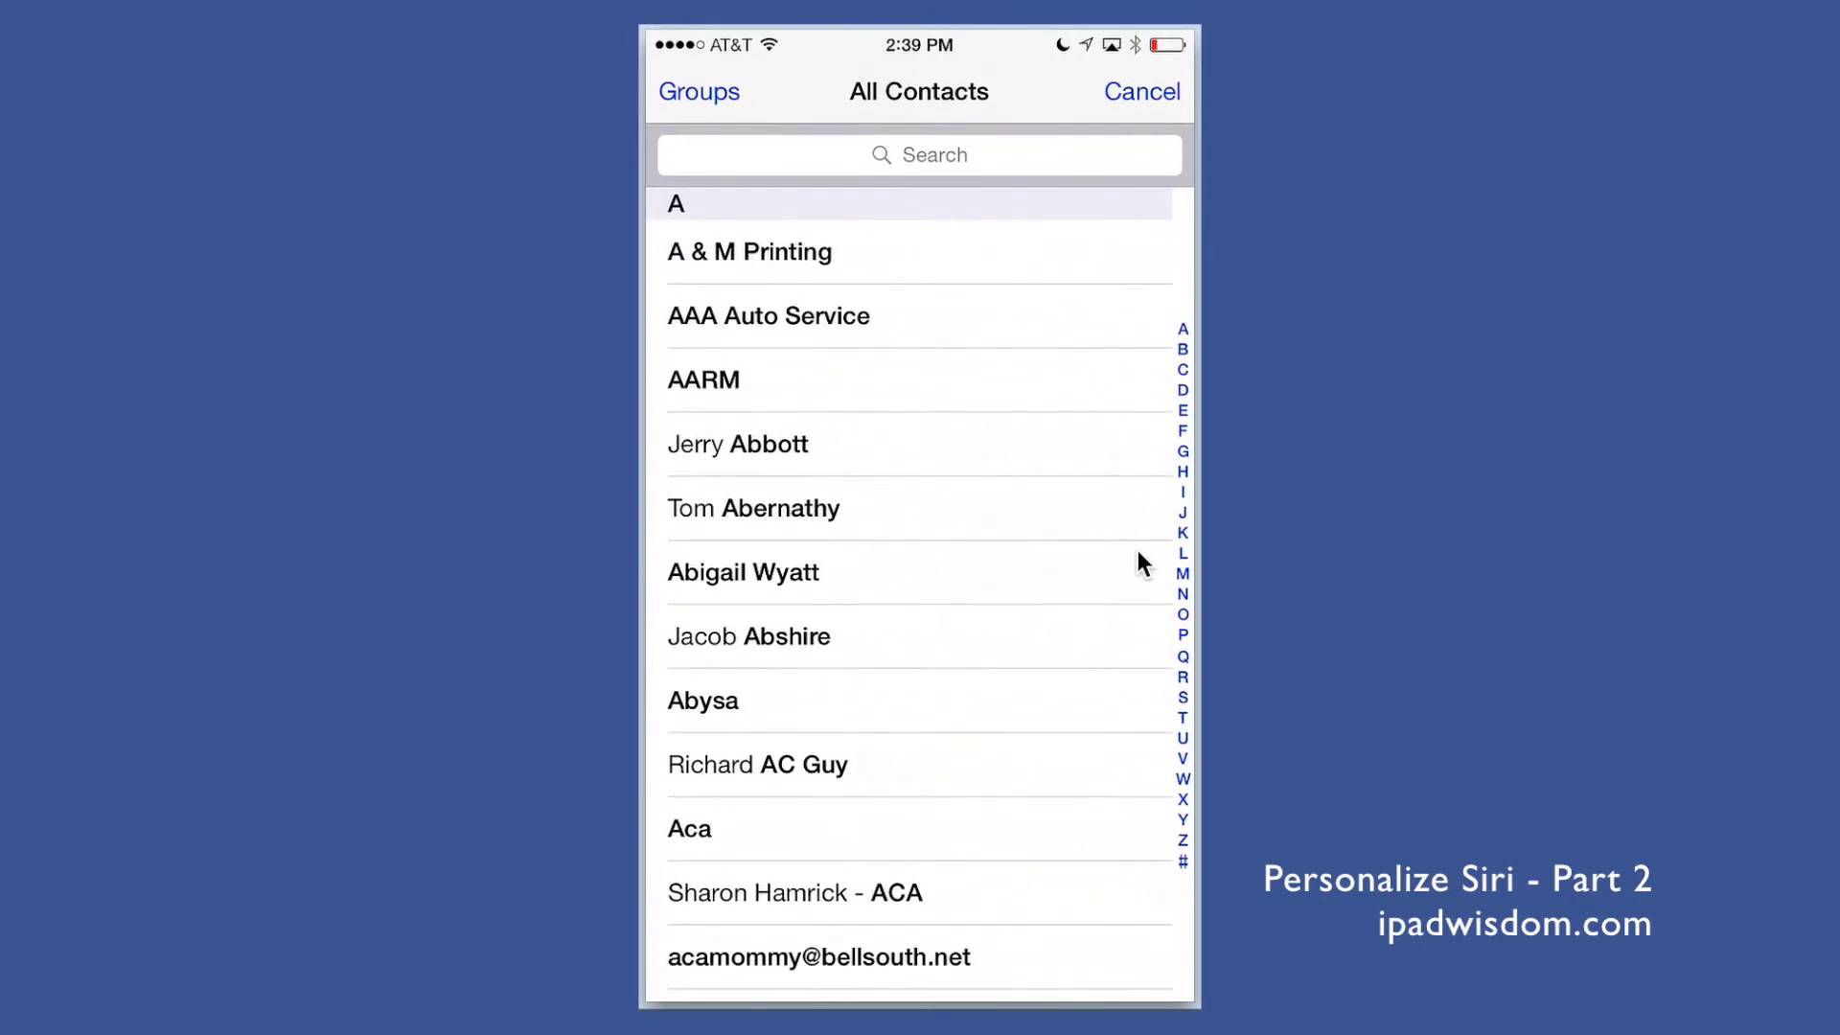
{"action": "type", "text": "Do"}
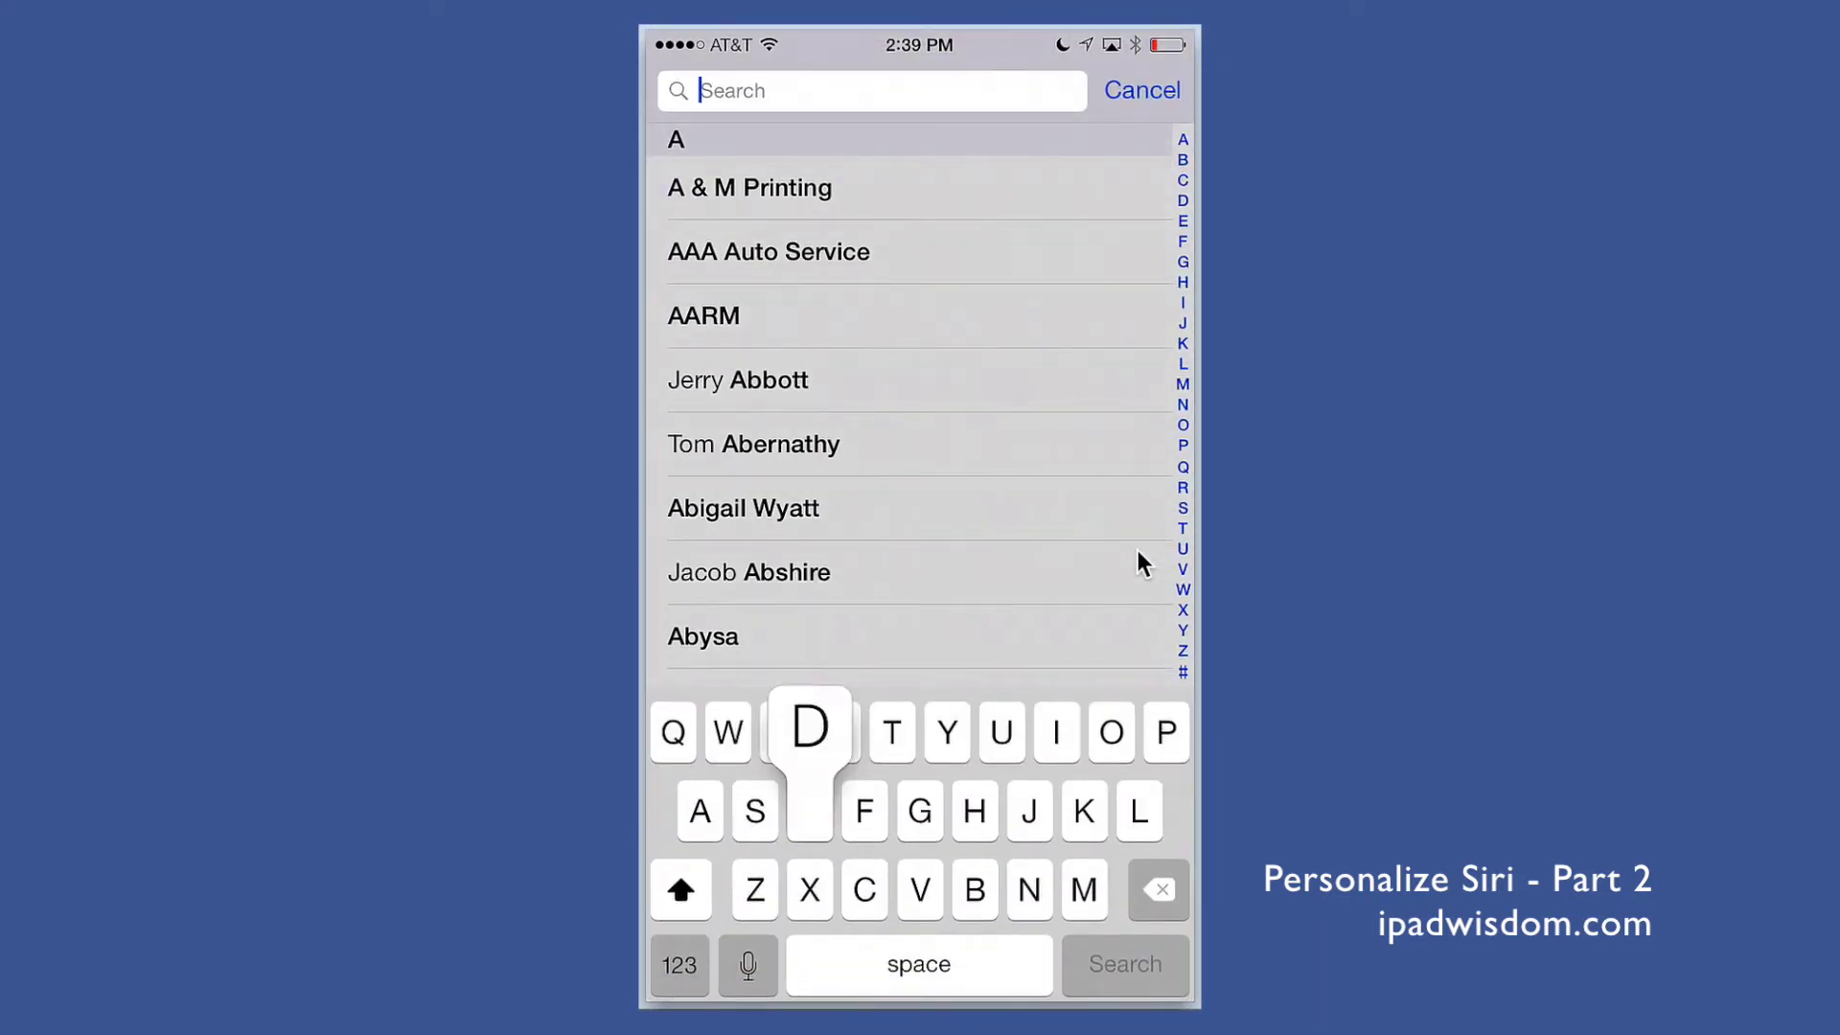
{"action": "type", "text": "ri"}
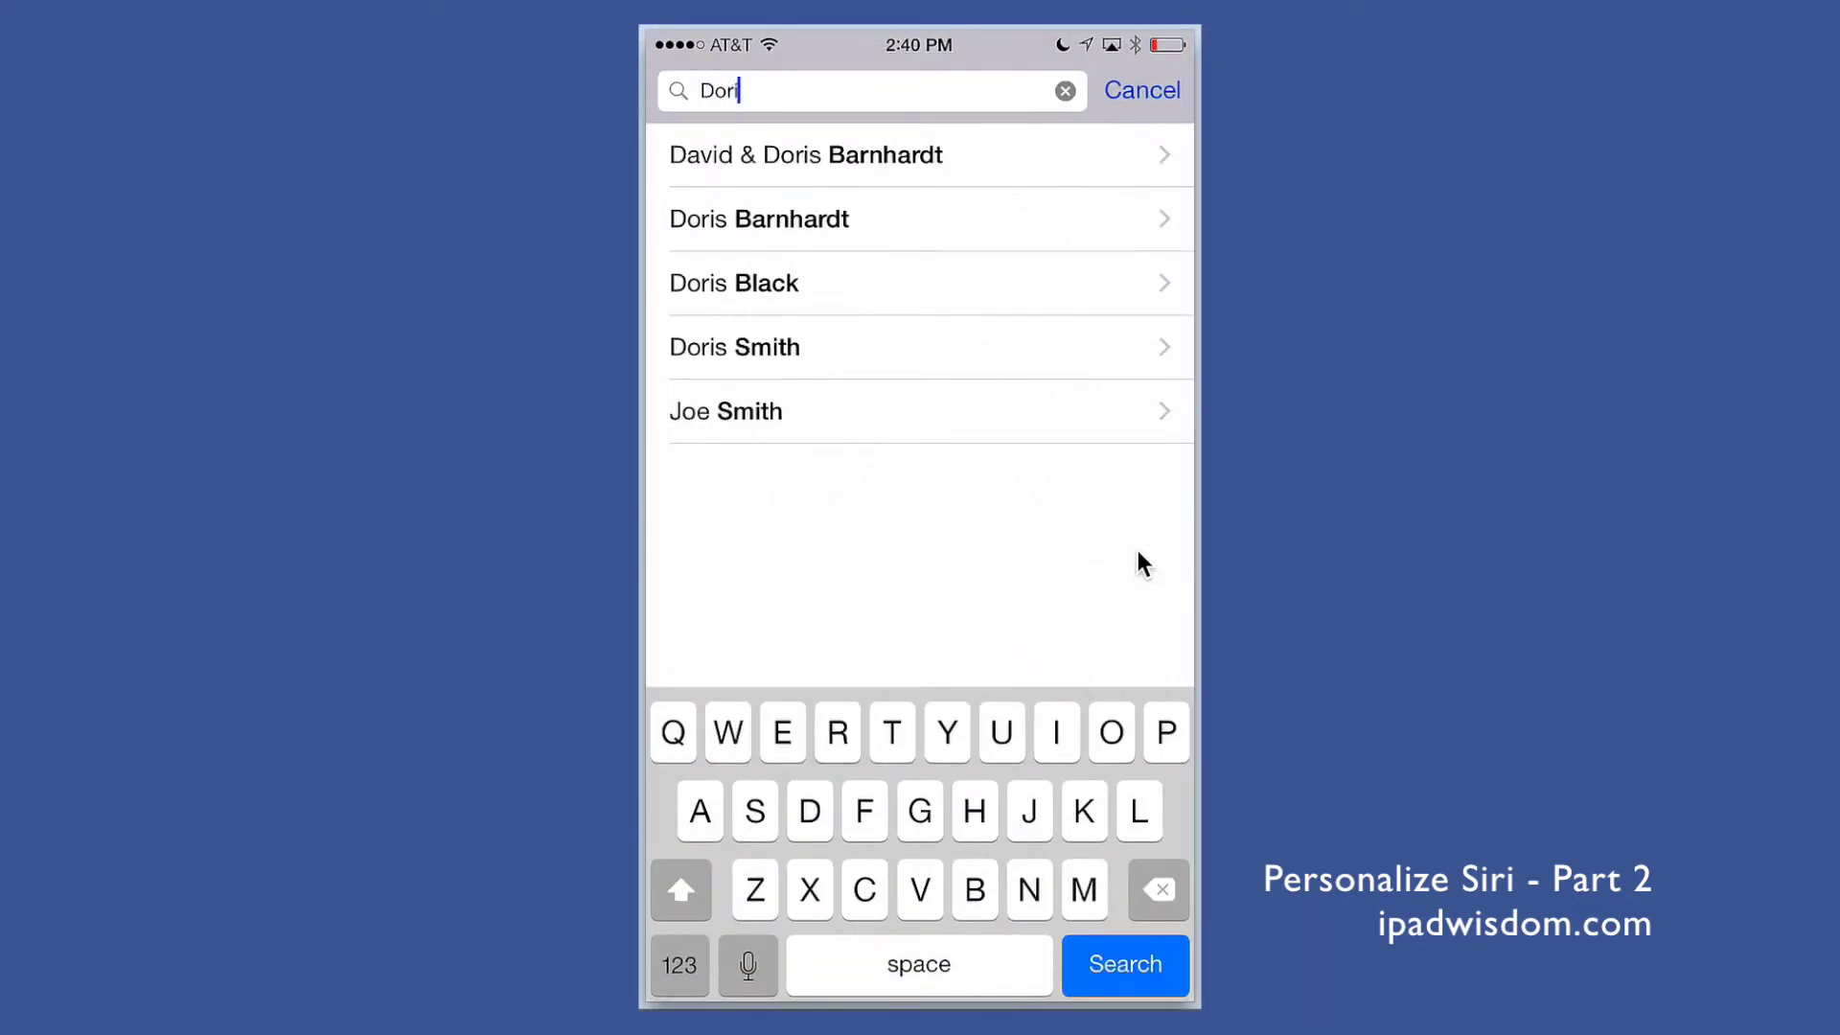
{"action": "left_click", "coordinate": [734, 283]}
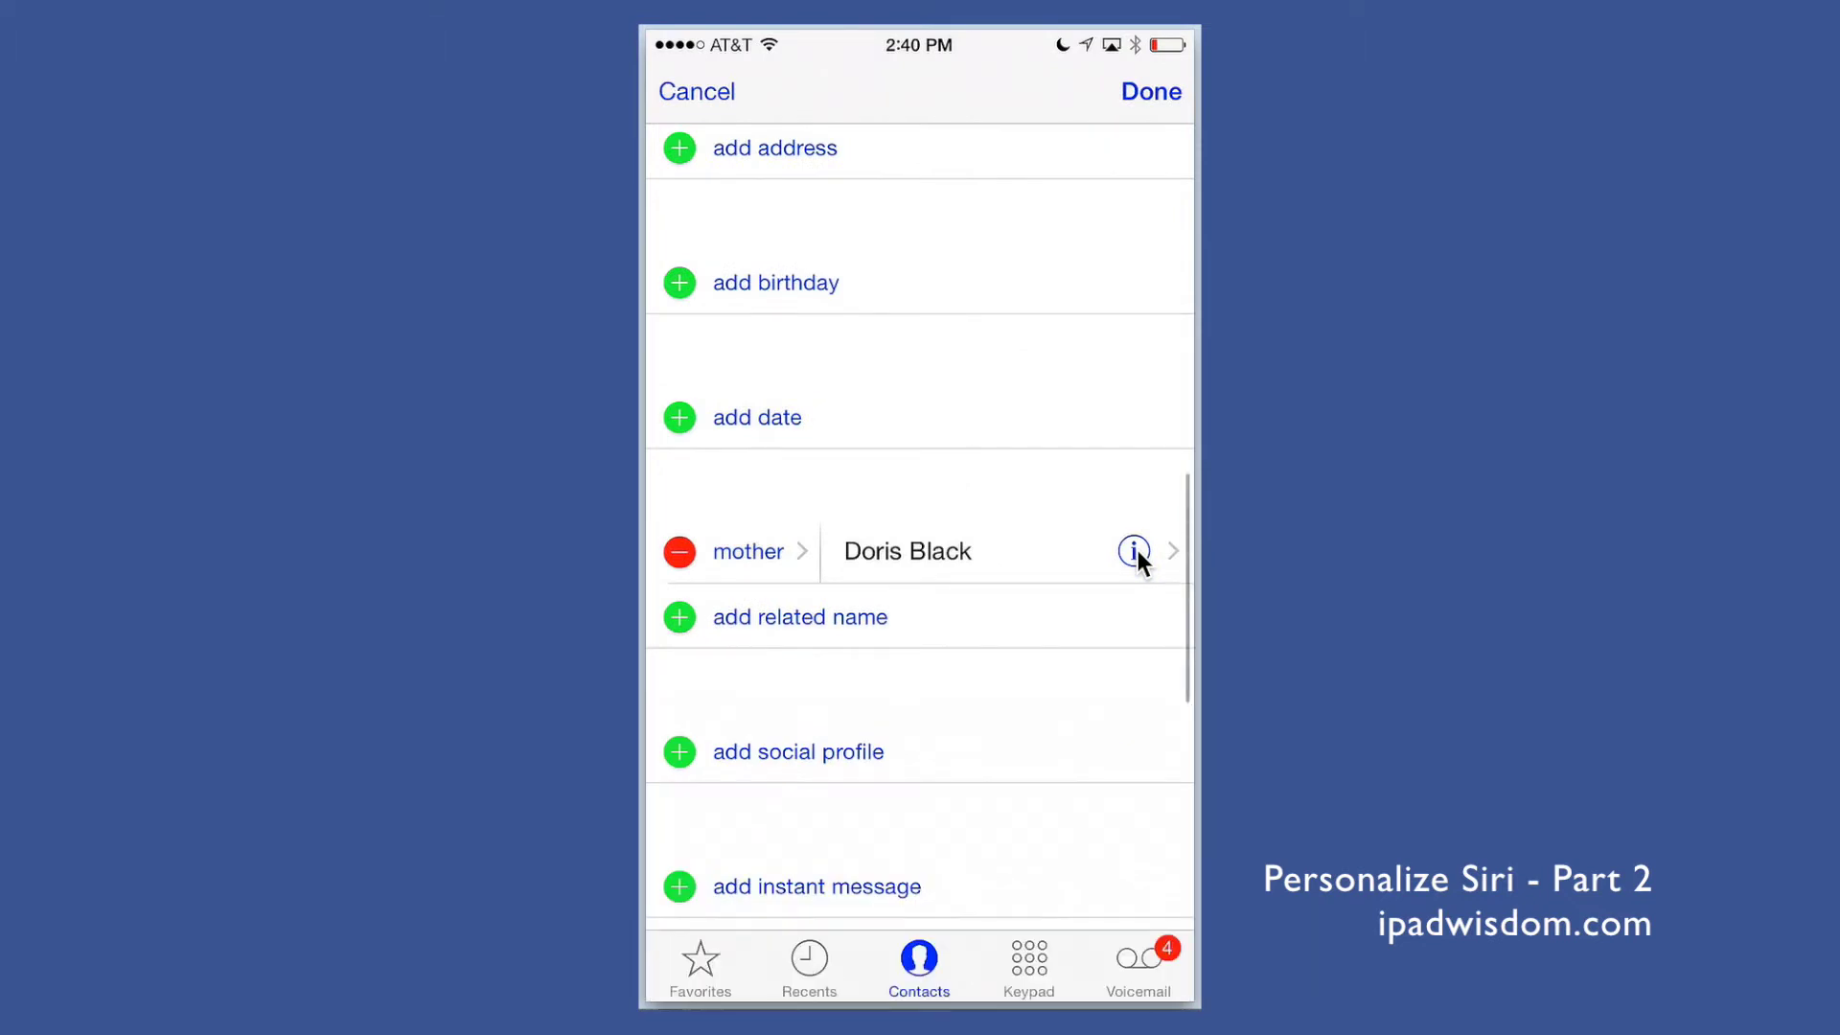
{"action": "left_click", "coordinate": [865, 623]}
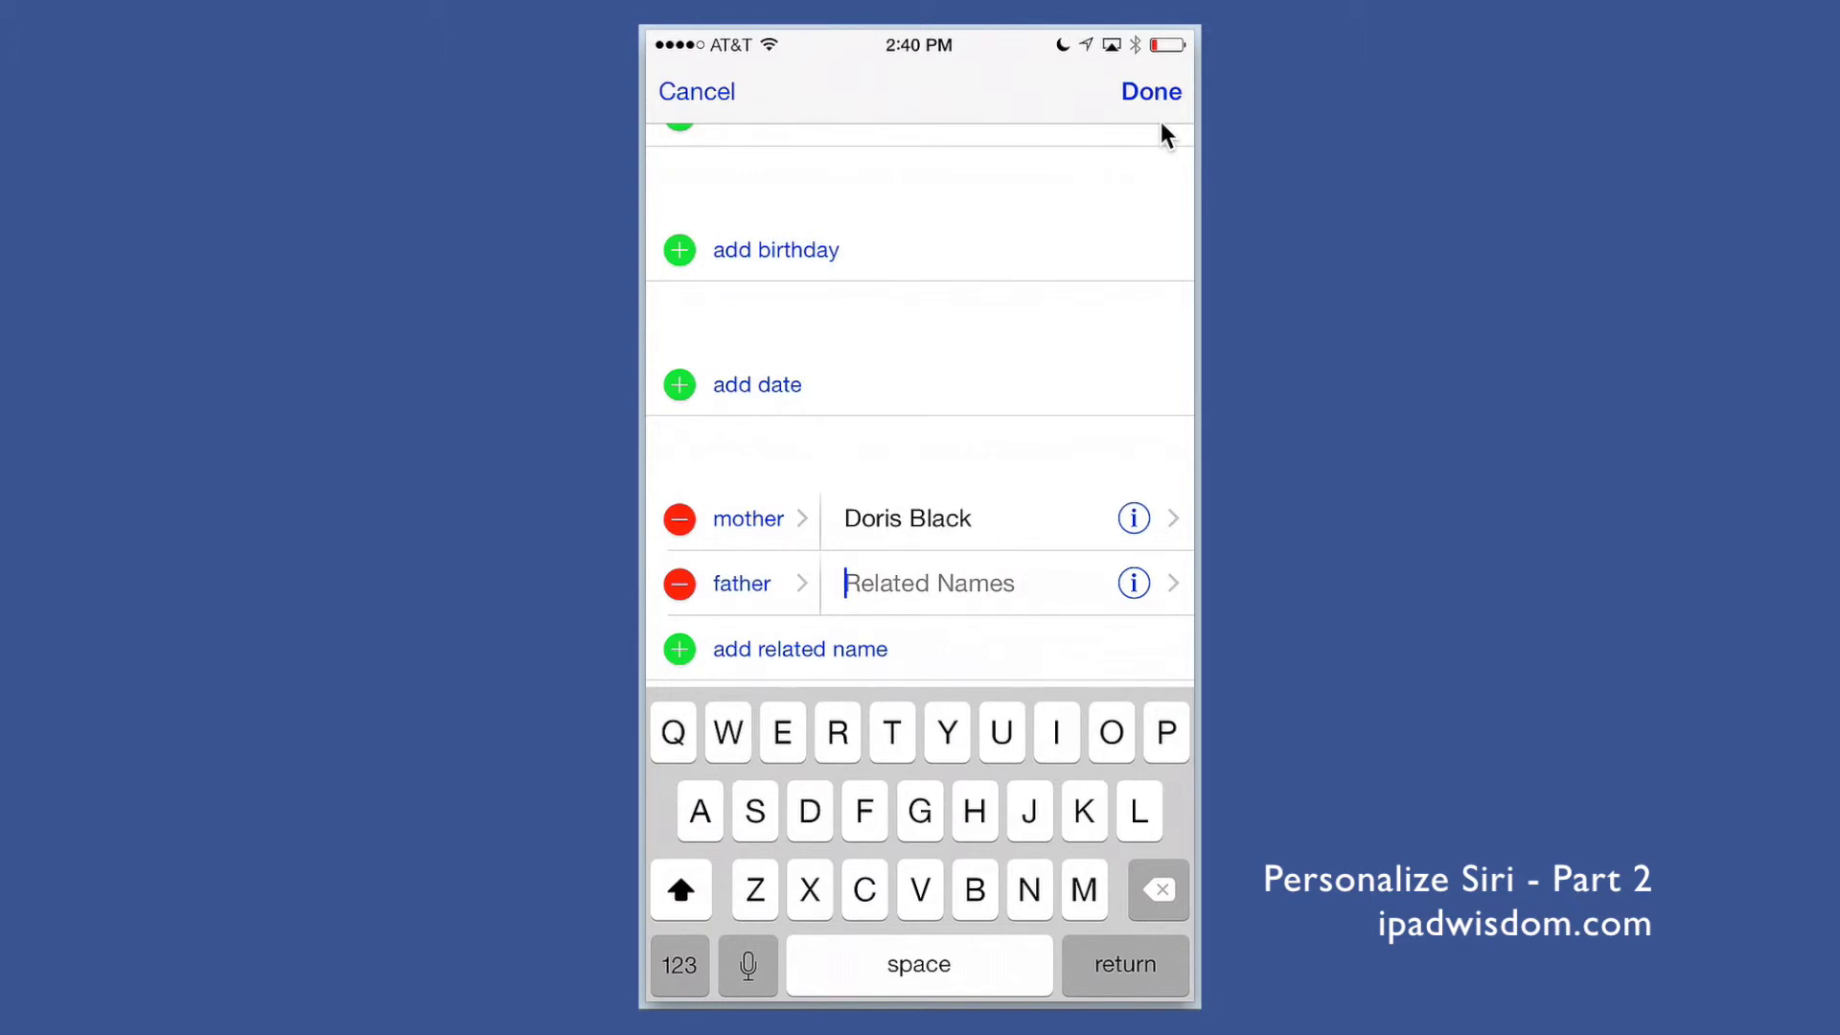
Step: Save the edited card with the new contact listed as mother
{"action": "left_click", "coordinate": [1160, 124]}
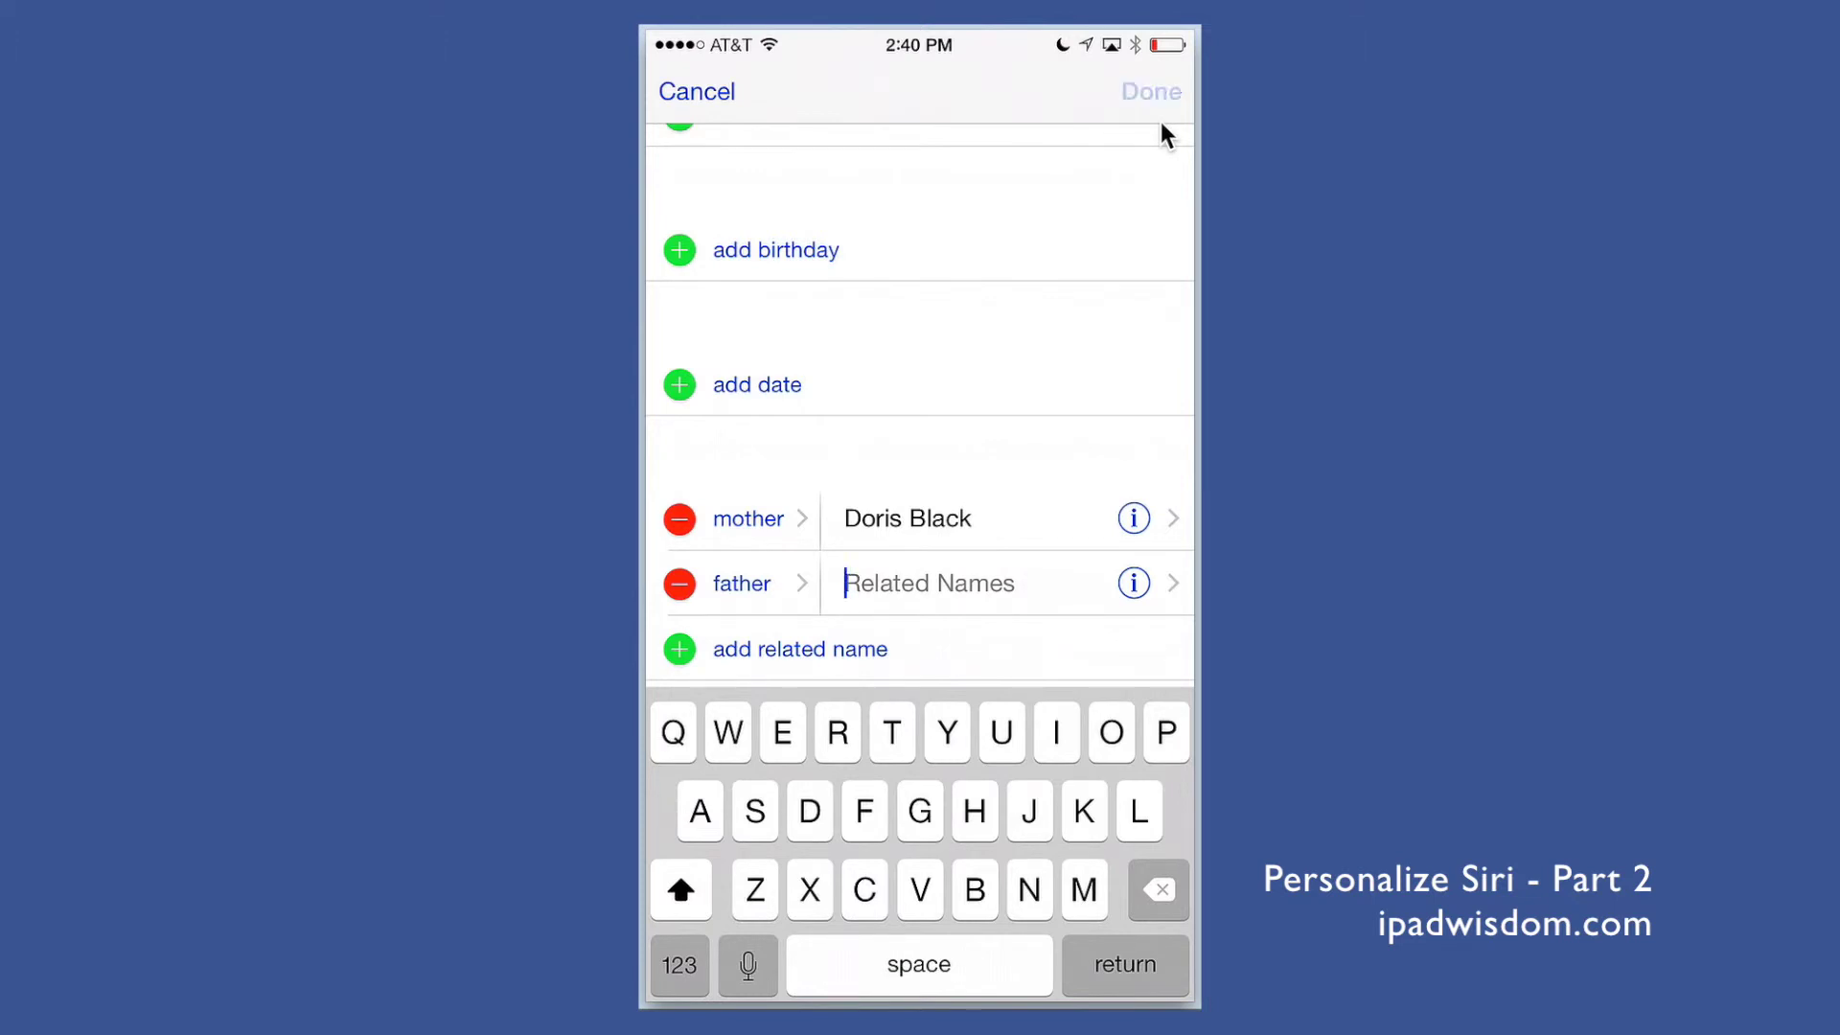